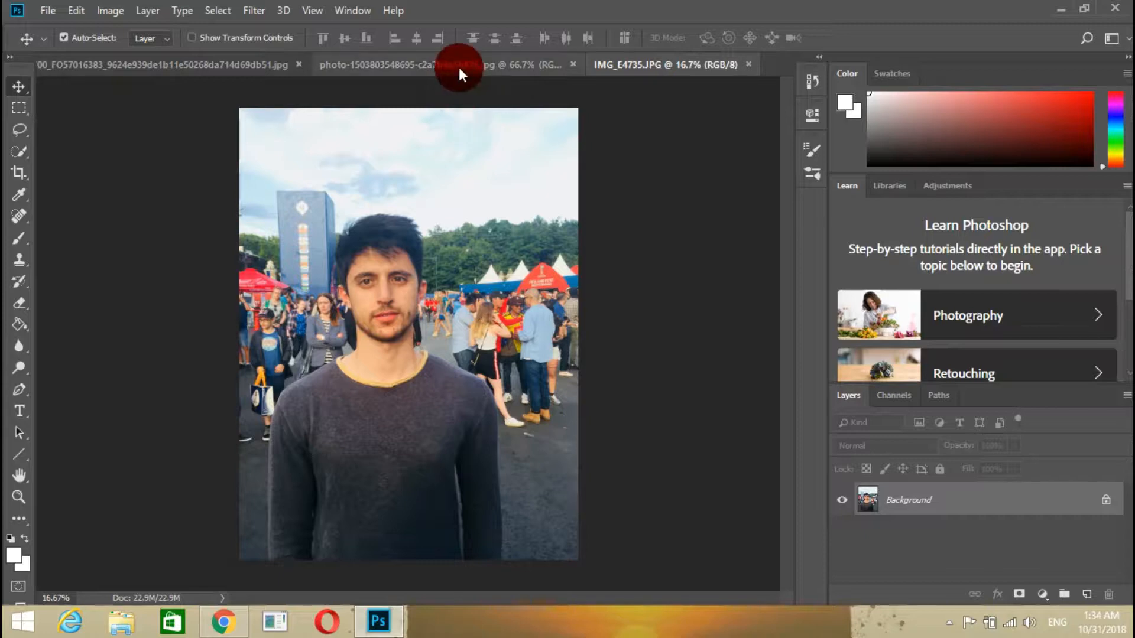
# Step: Look over the two open sunset photos, returning to the portrait IMG_E4735.JPG and fitting it to the window
pyautogui.click(459, 66)
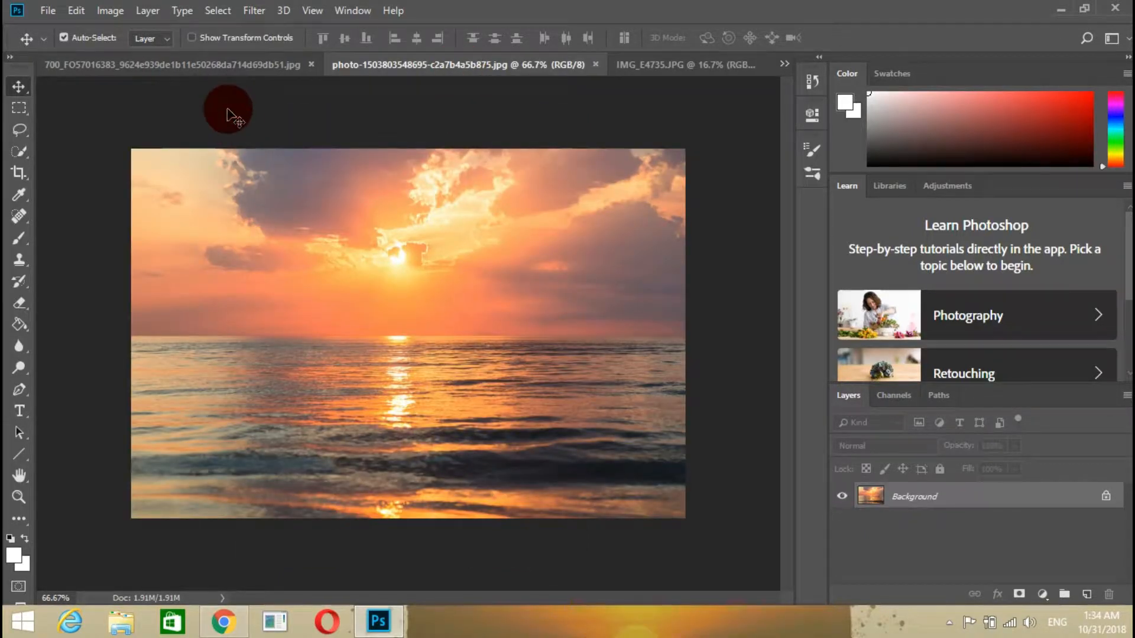
pyautogui.click(233, 64)
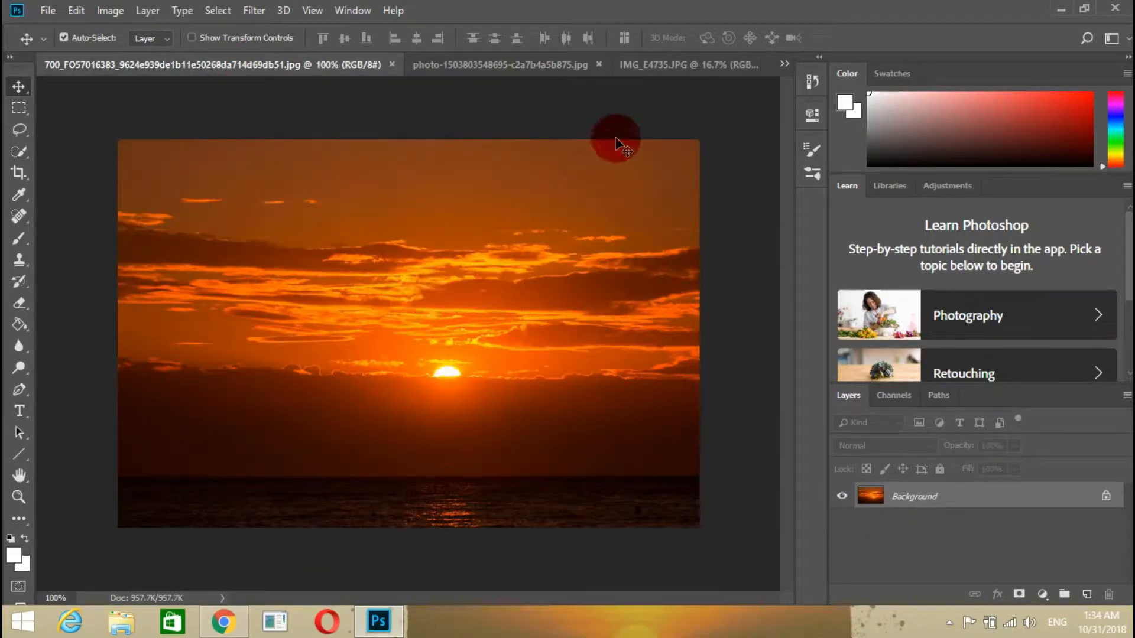
pyautogui.click(662, 66)
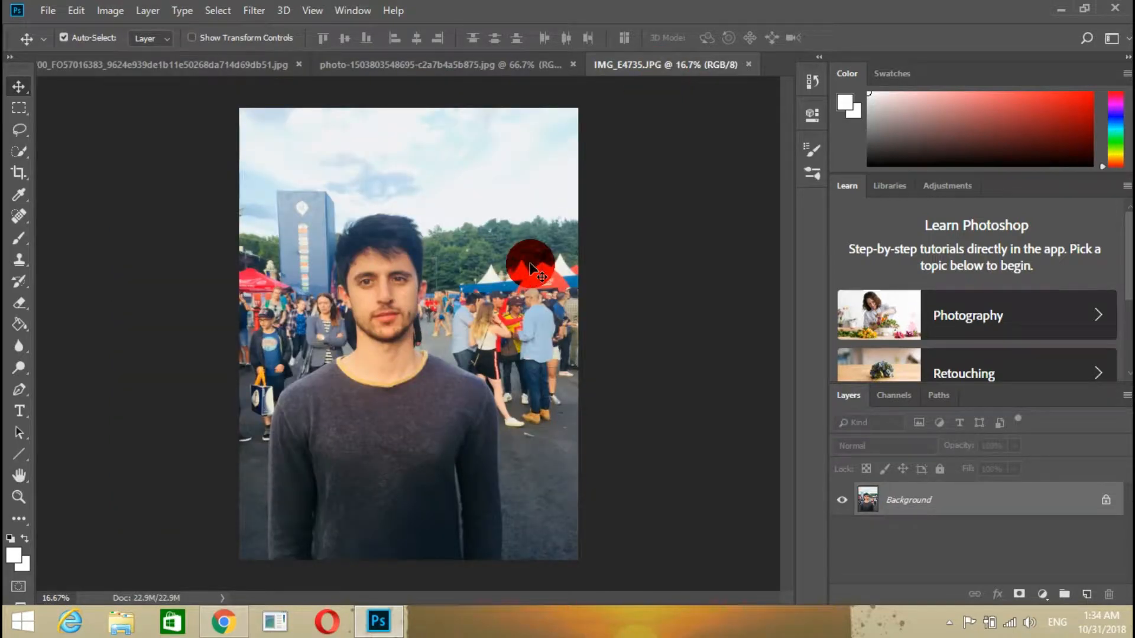
pyautogui.hotkey('ctrl', '0')
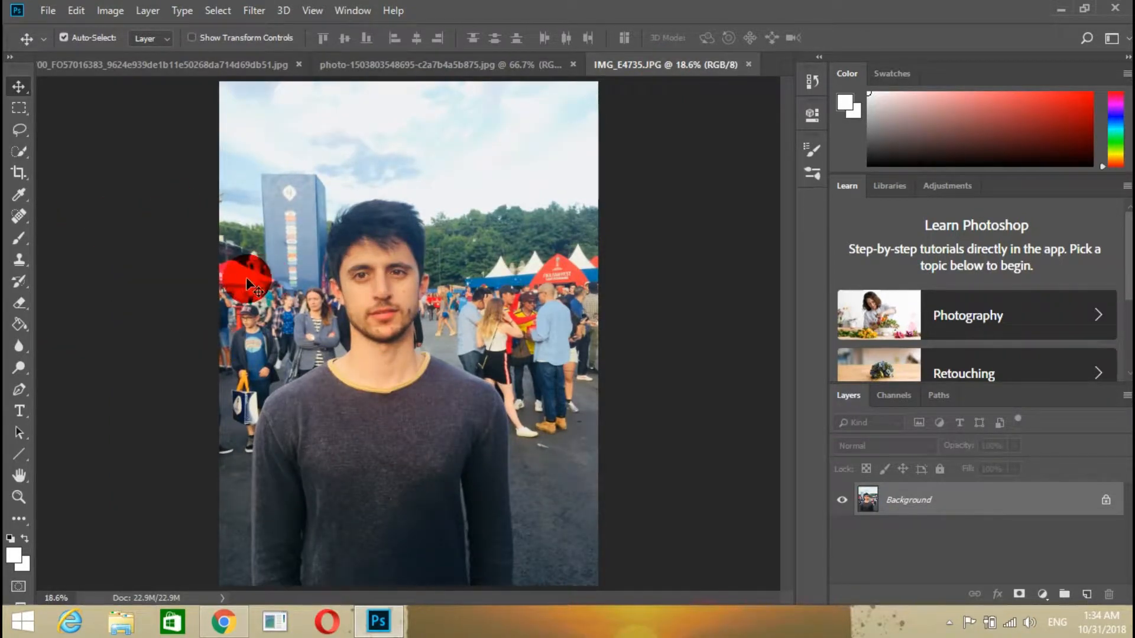
# Step: Select the man in the foreground, from hair to sweater, with the Quick Selection tool
pyautogui.click(17, 152)
pyautogui.click(73, 149)
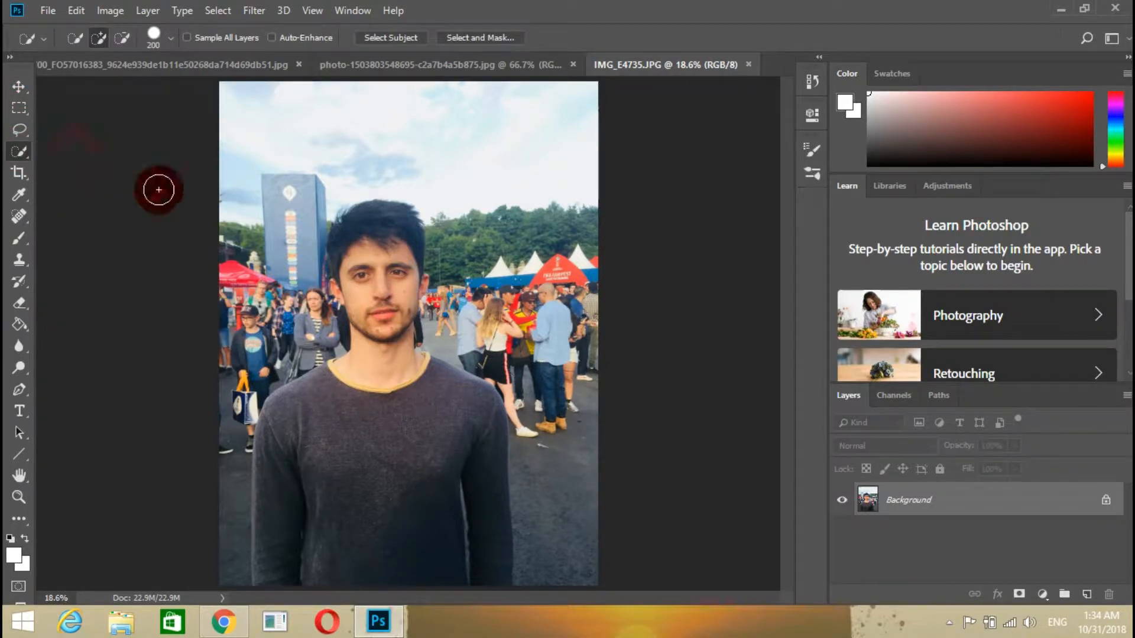
pyautogui.click(248, 261)
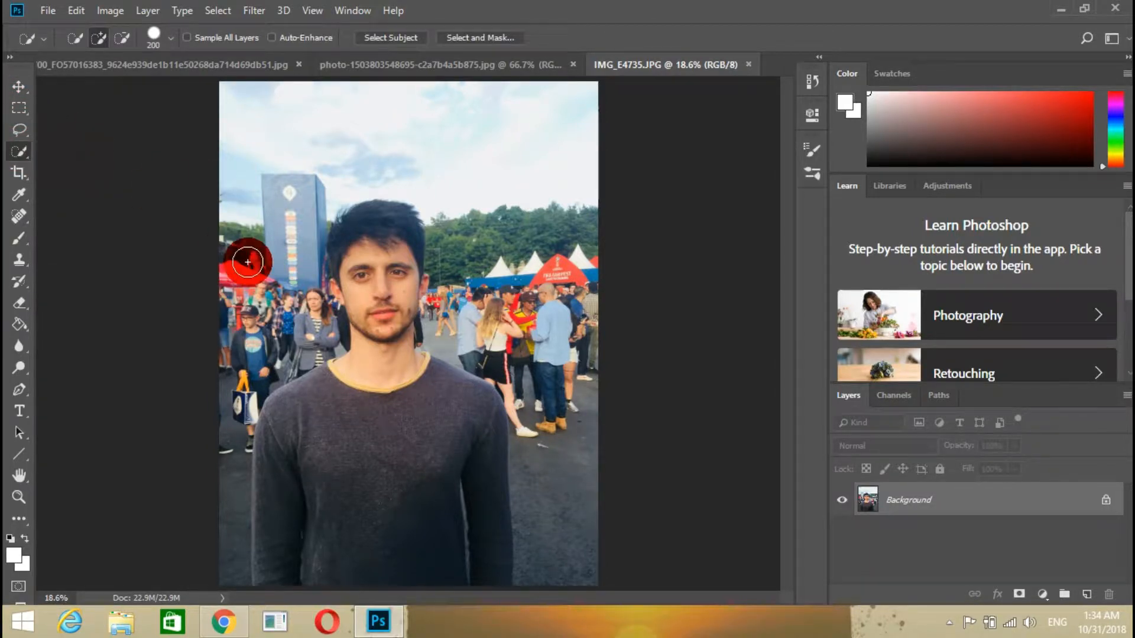
pyautogui.click(375, 245)
pyautogui.moveTo(375, 287)
pyautogui.mouseDown()
pyautogui.moveTo(373, 374)
pyautogui.moveTo(331, 420)
pyautogui.moveTo(360, 452)
pyautogui.moveTo(463, 418)
pyautogui.mouseUp()
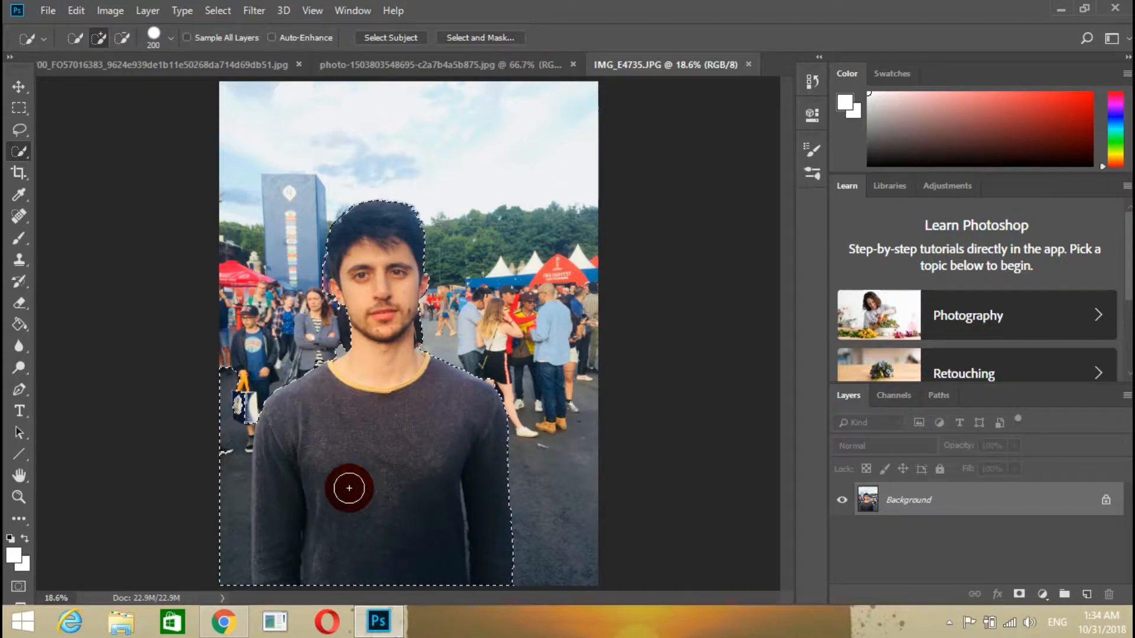
# Step: Subtract the stray background around the man's arms and neck from the selection and turn it into a layer mask
pyautogui.press('alt')
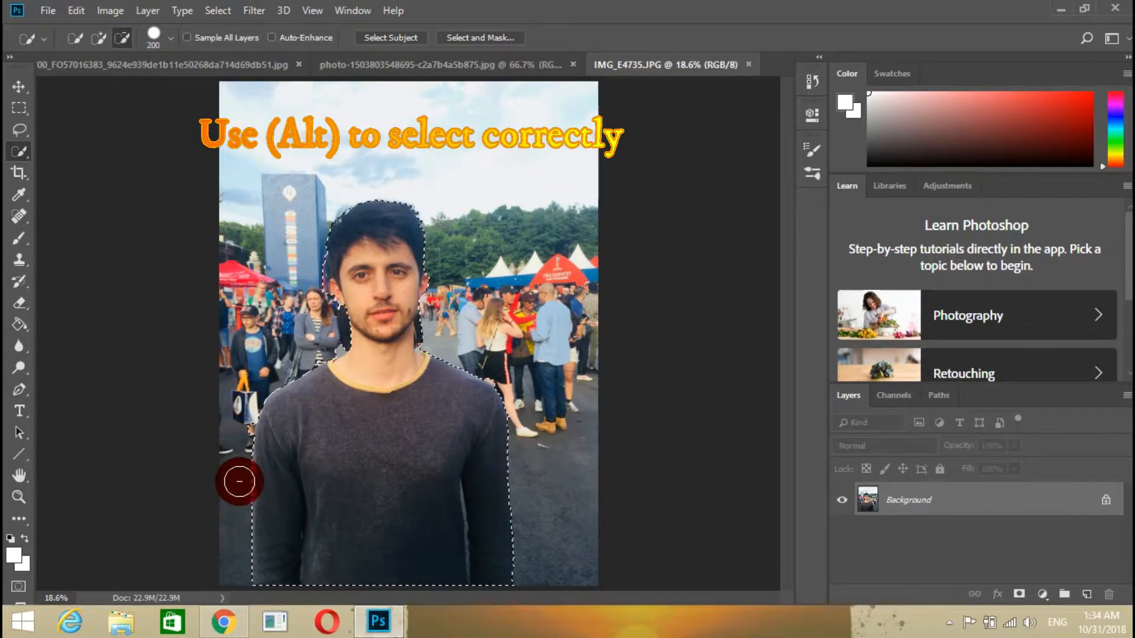
pyautogui.moveTo(243, 430); pyautogui.dragTo(248, 405)
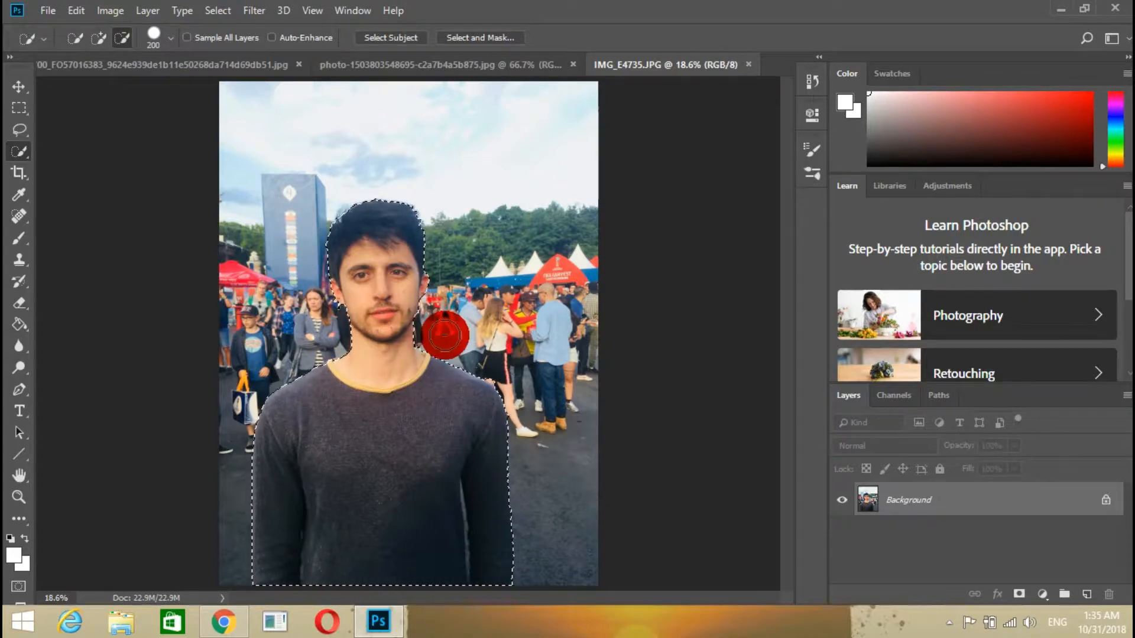
pyautogui.keyDown('alt'); pyautogui.click(518, 377); pyautogui.keyUp('alt')
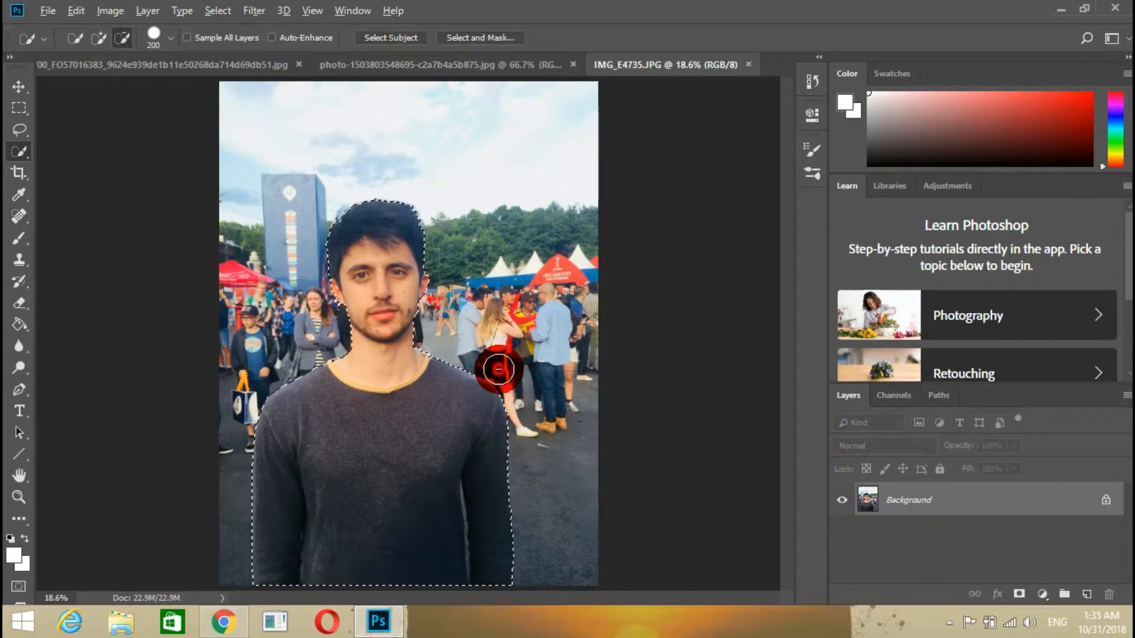
pyautogui.moveTo(498, 369); pyautogui.dragTo(540, 405)
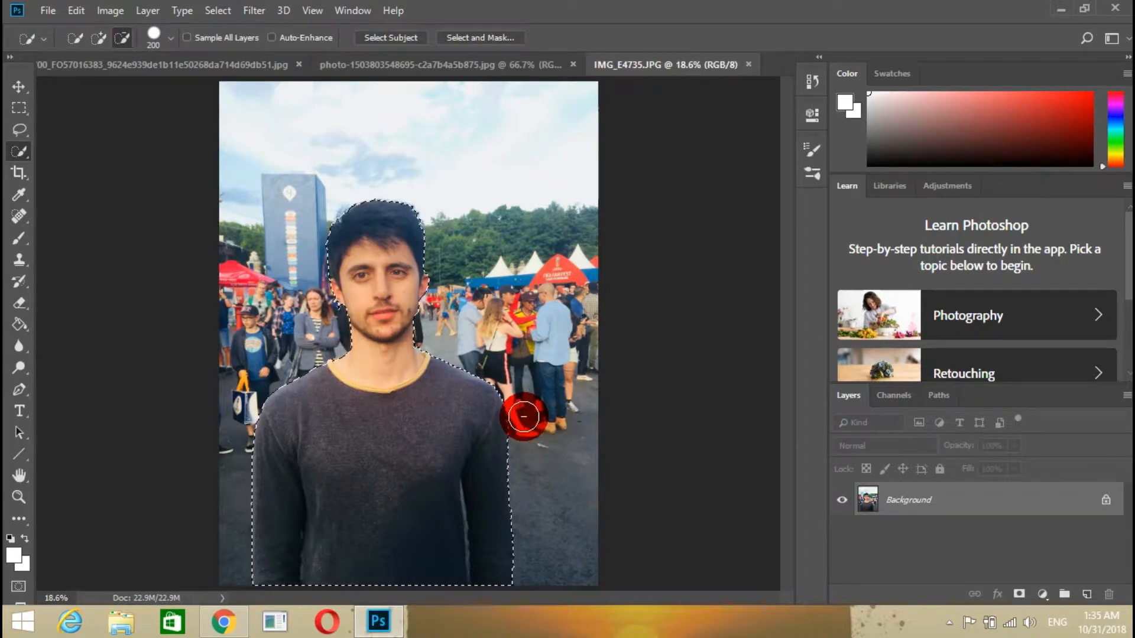
pyautogui.moveTo(528, 417)
pyautogui.mouseDown()
pyautogui.moveTo(537, 431)
pyautogui.moveTo(499, 317)
pyautogui.moveTo(454, 323)
pyautogui.mouseUp()
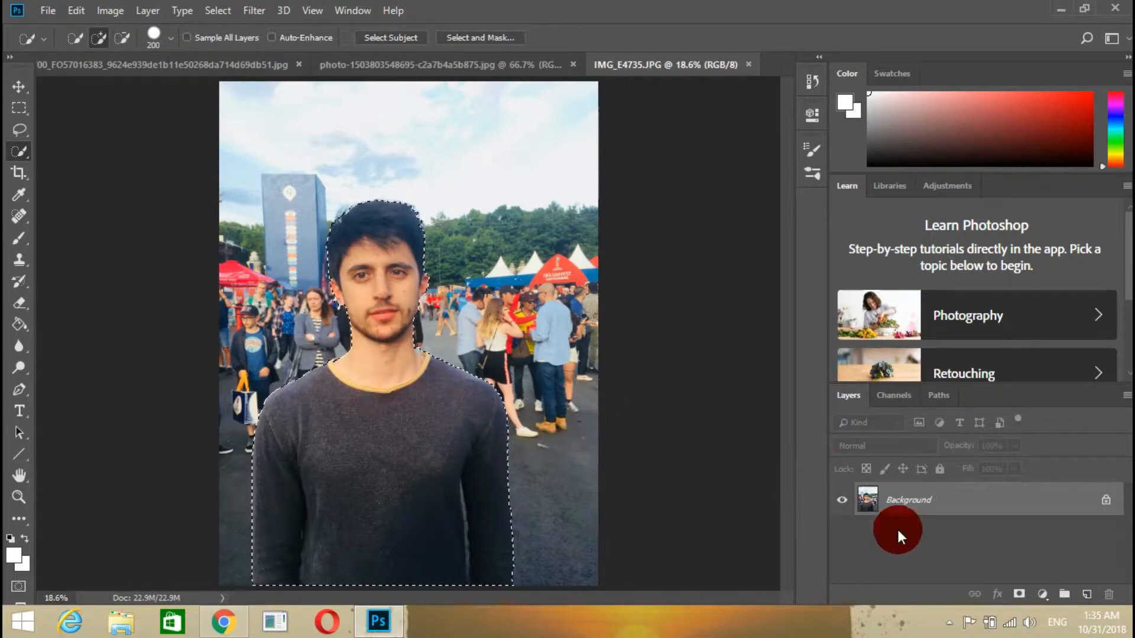
pyautogui.click(1017, 594)
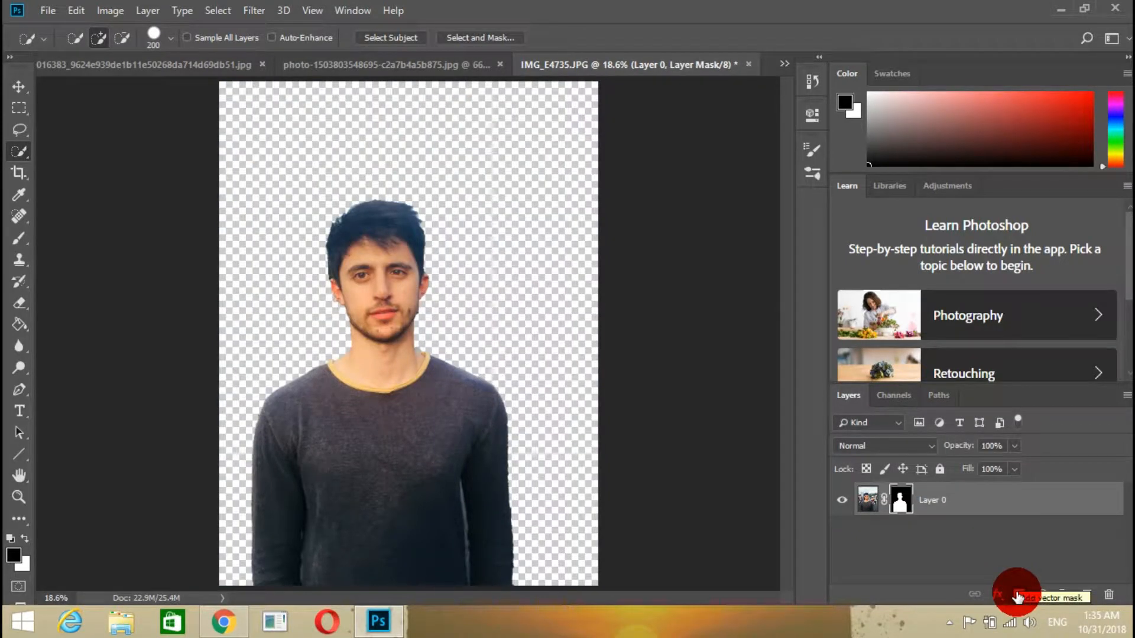
# Step: Add a new layer beneath the masked man and fill it with white using the Paint Bucket tool
pyautogui.click(1085, 595)
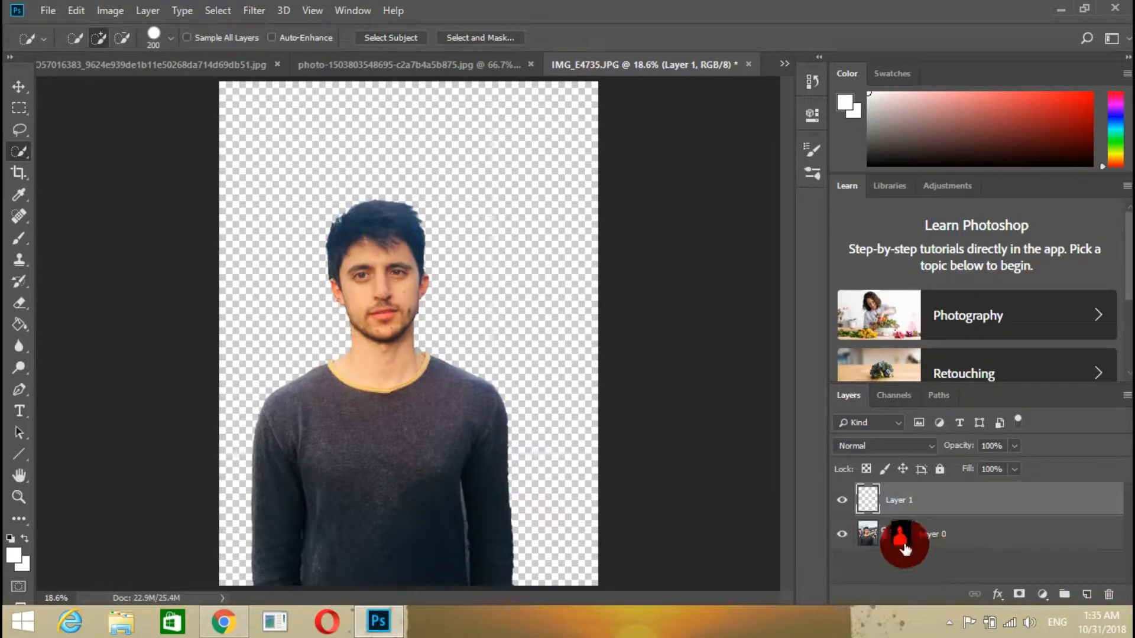
pyautogui.moveTo(901, 499); pyautogui.dragTo(898, 538)
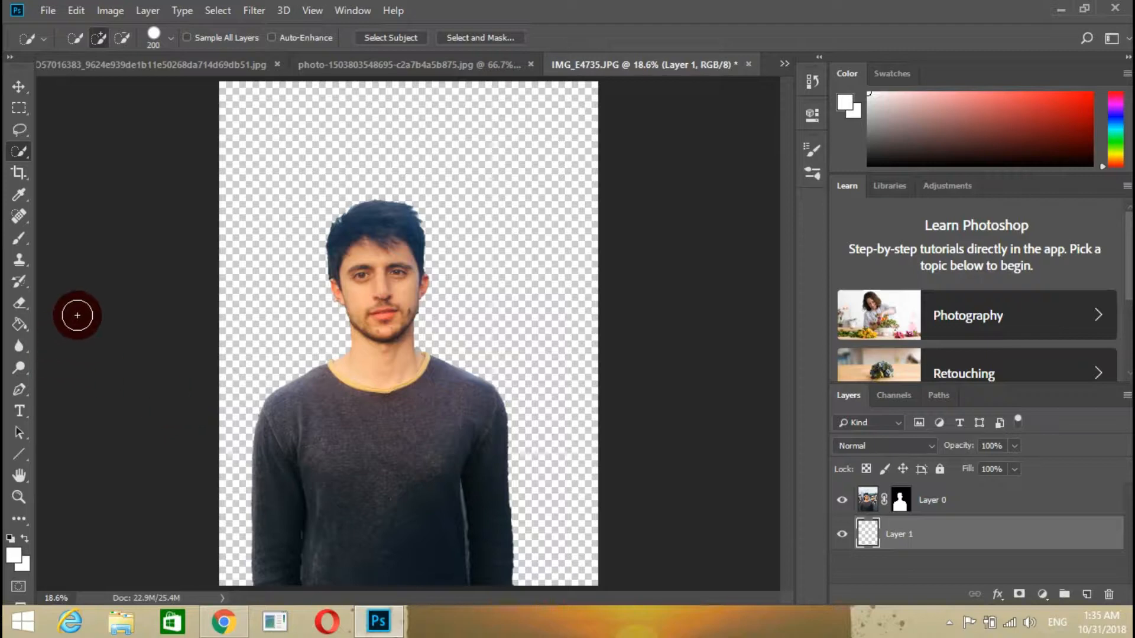
pyautogui.click(19, 324)
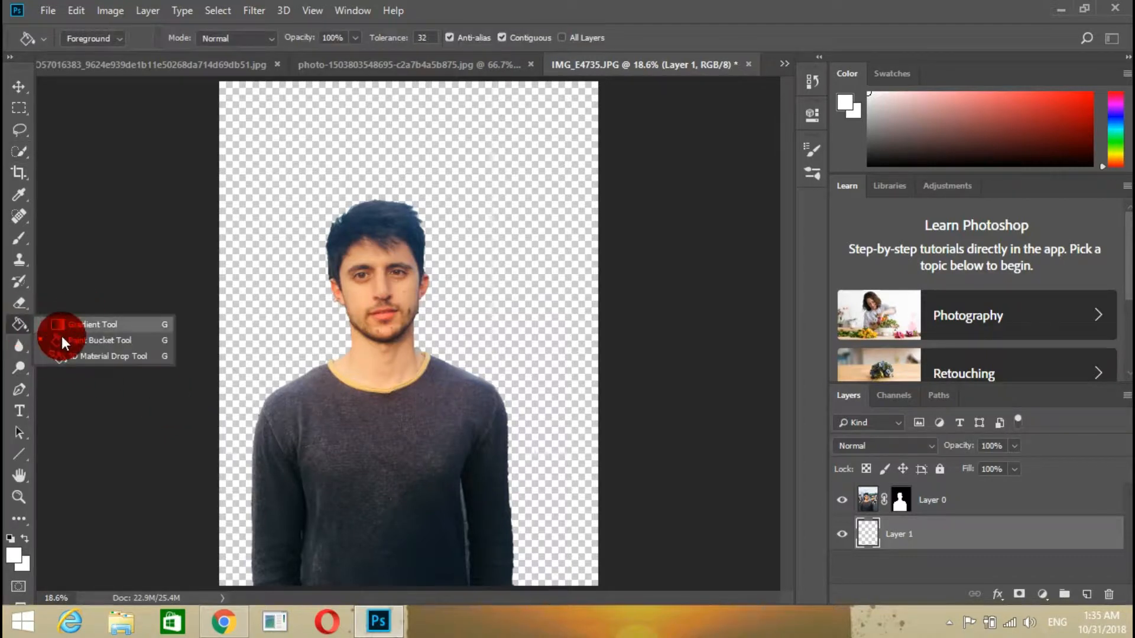
pyautogui.click(67, 337)
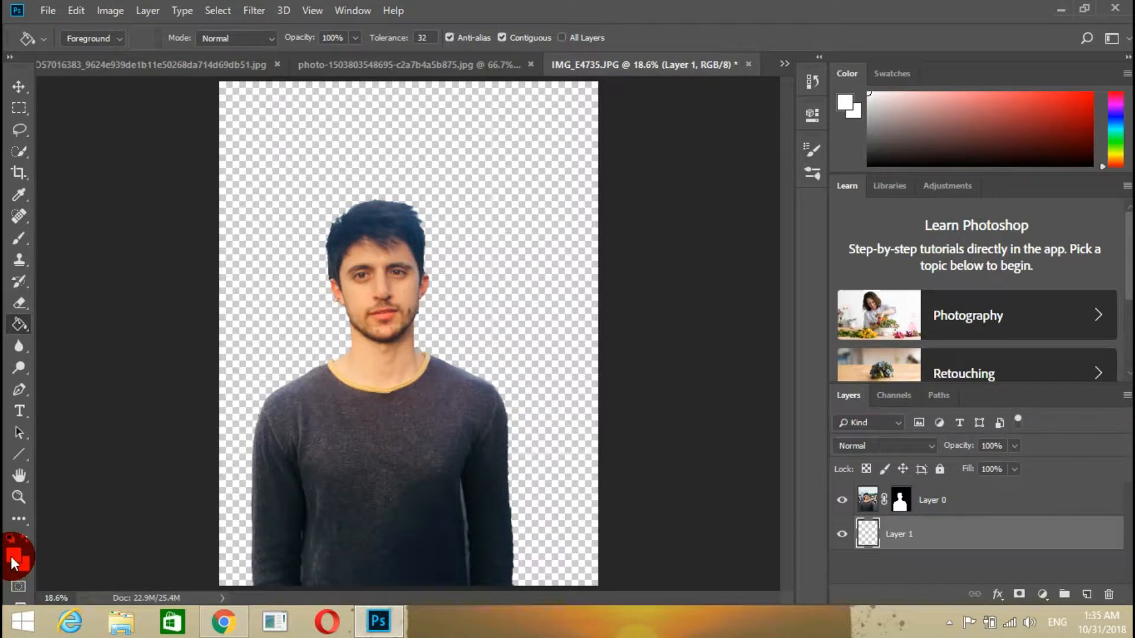
pyautogui.click(249, 255)
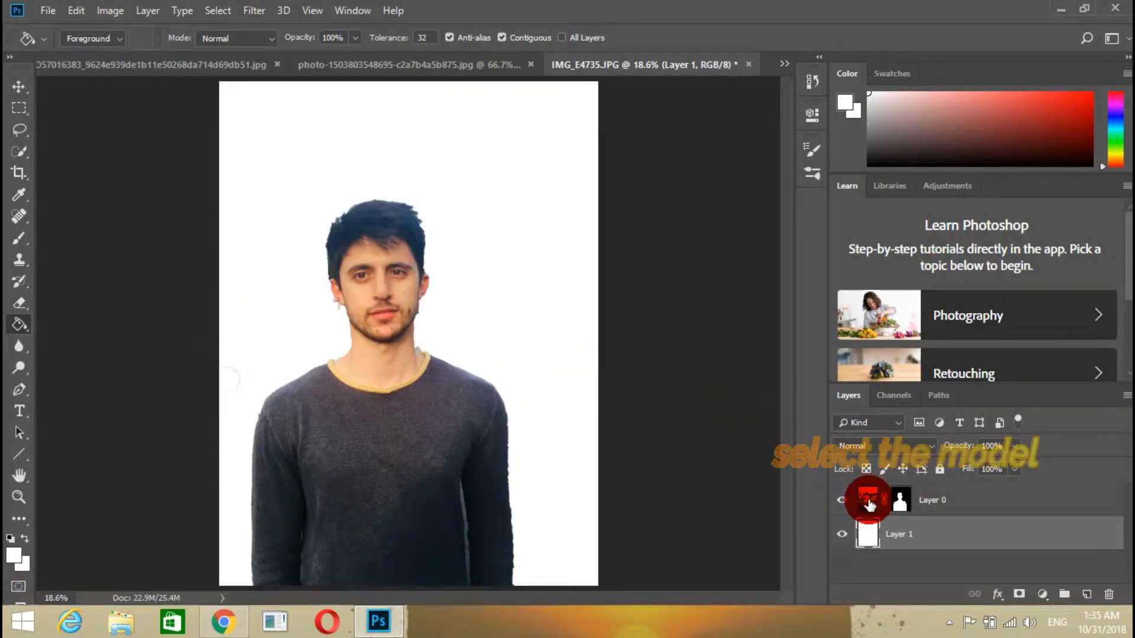
# Step: Scale the man's layer down to about 81% with Free Transform and center it on the canvas
pyautogui.click(868, 501)
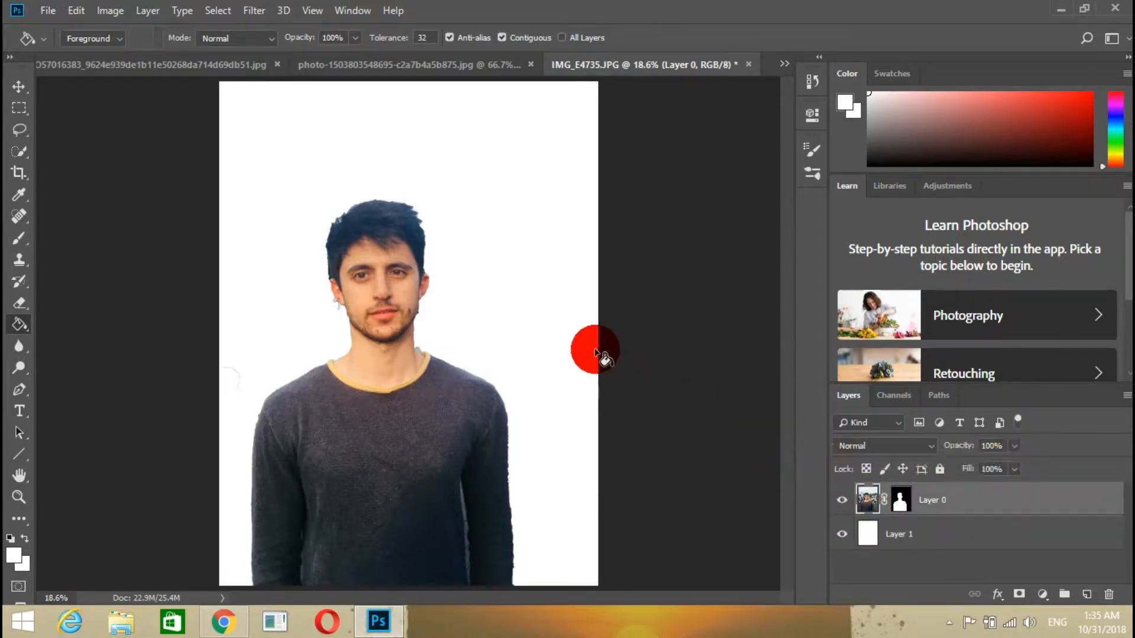
pyautogui.hotkey('ctrl', 't')
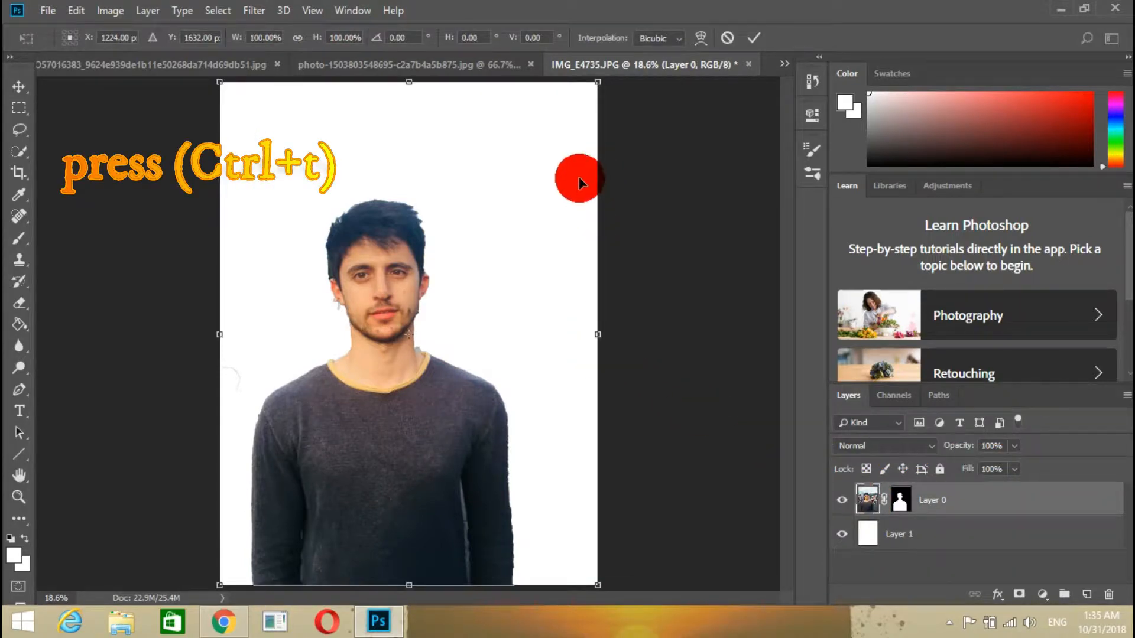
pyautogui.moveTo(597, 85); pyautogui.dragTo(545, 192)
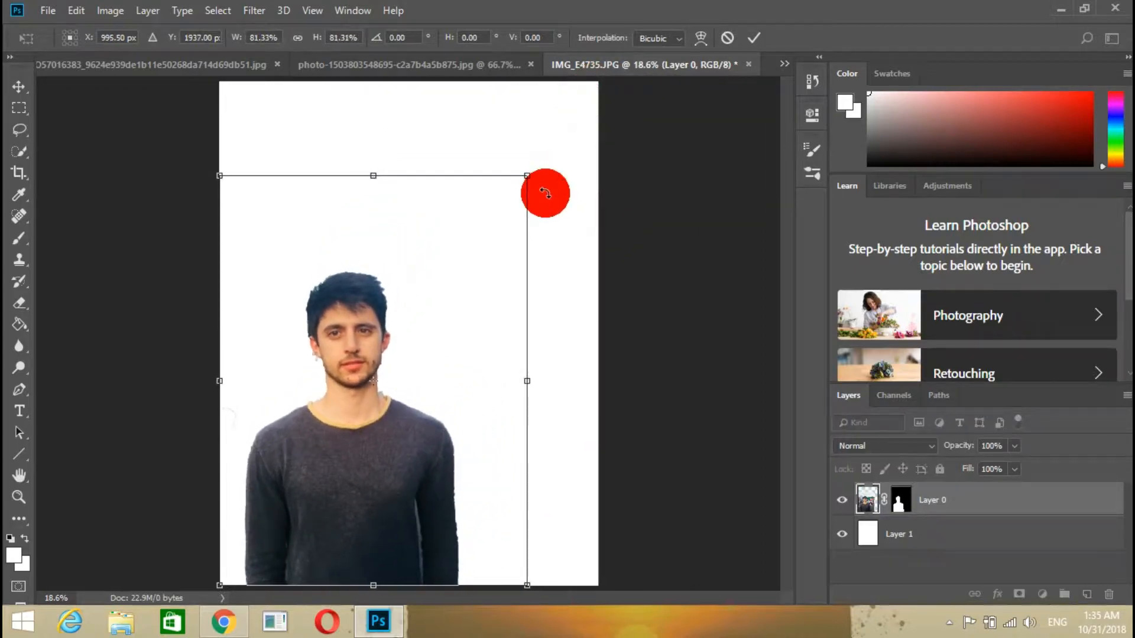
pyautogui.moveTo(461, 301); pyautogui.dragTo(495, 253)
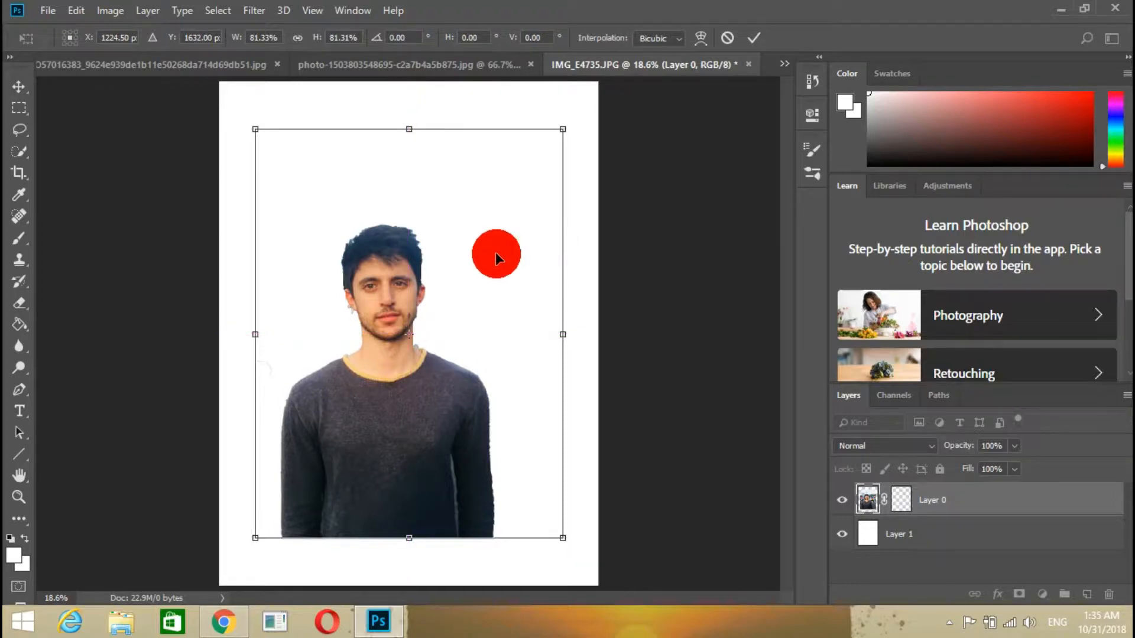
pyautogui.click(753, 38)
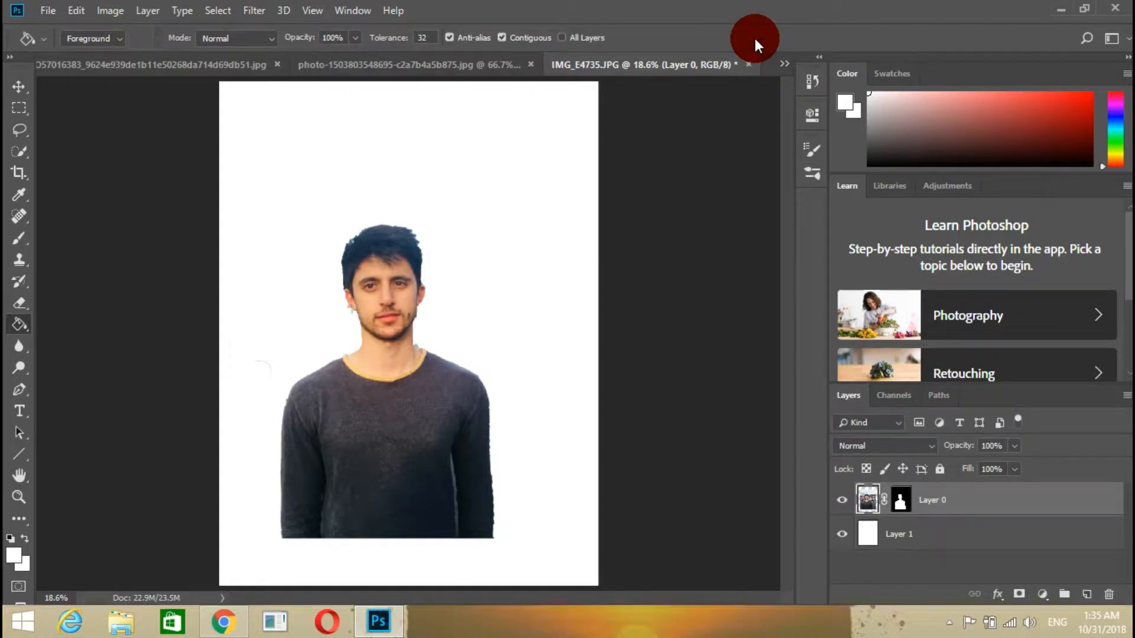
pyautogui.click(401, 227)
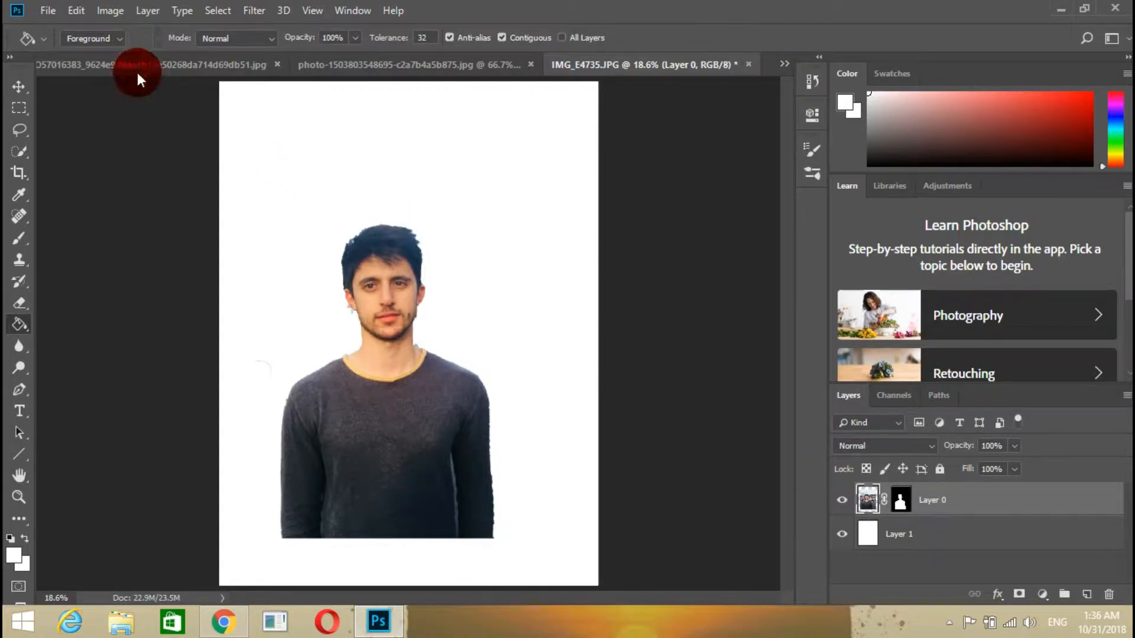
# Step: Desaturate the man's layer to make it black and white
pyautogui.click(115, 12)
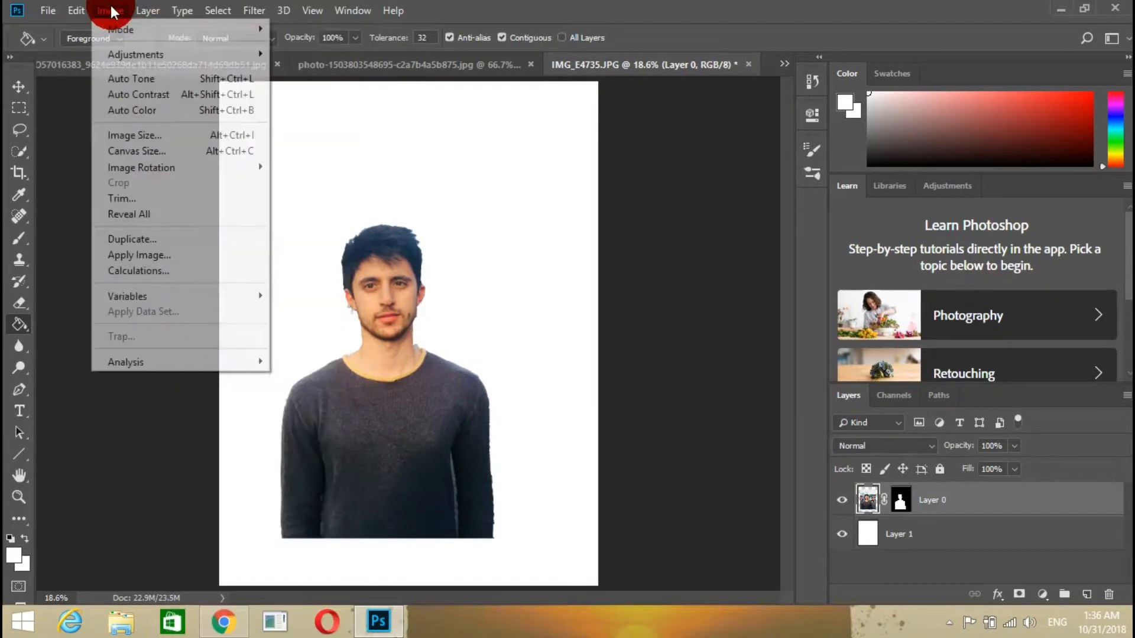
pyautogui.moveTo(260, 55)
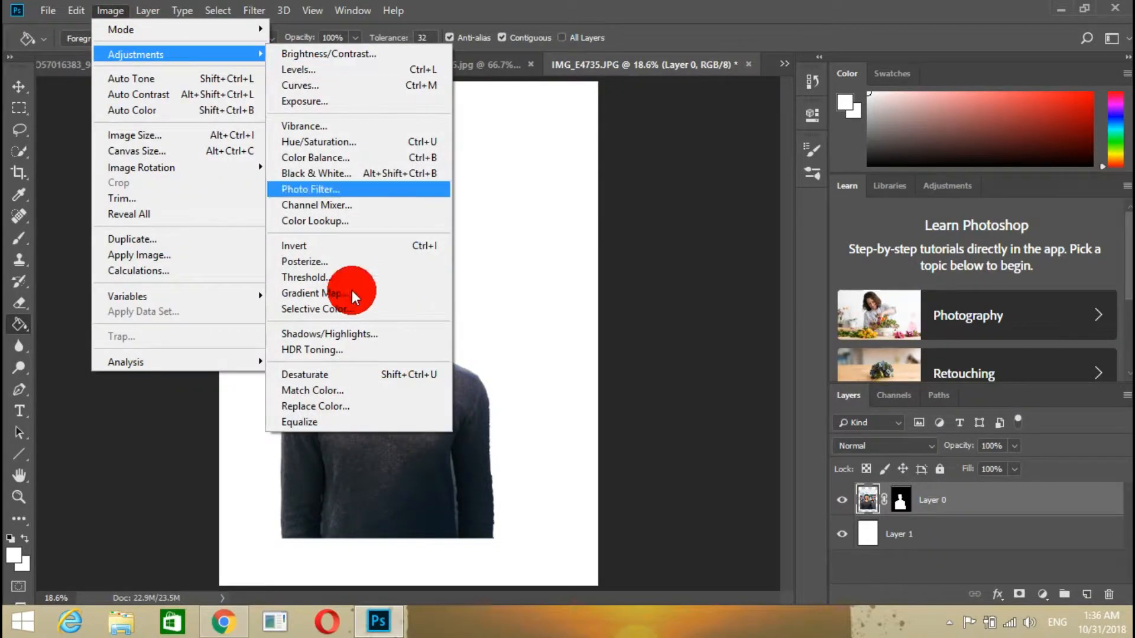
pyautogui.click(358, 373)
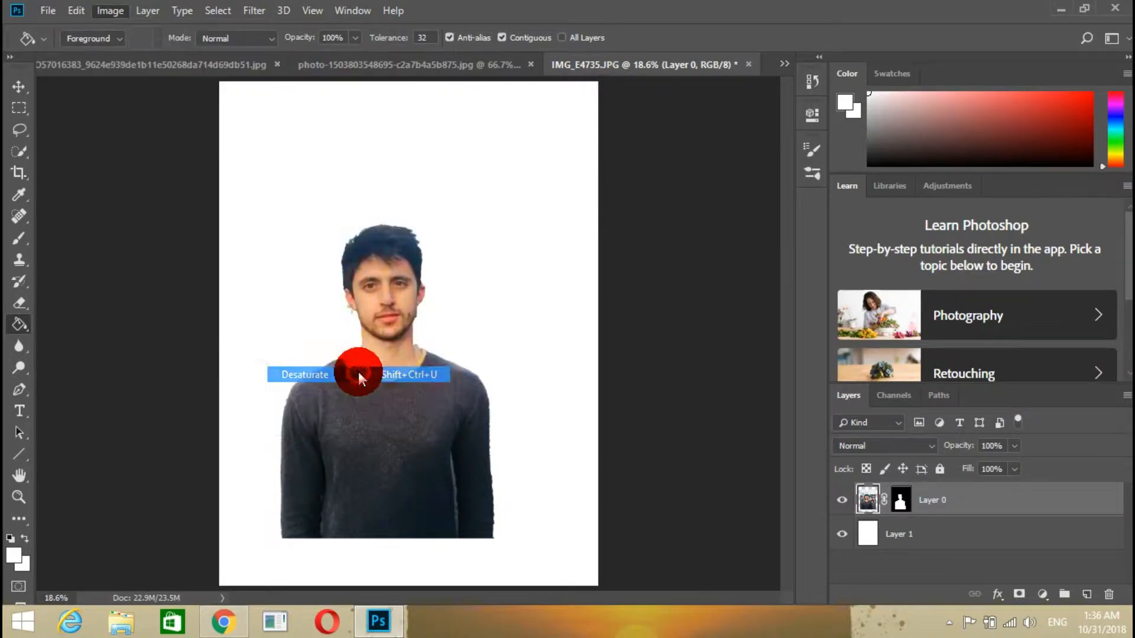
# Step: Apply a high-contrast Levels adjustment to the man's layer with input levels 65, 1.56 and 162
pyautogui.click(112, 9)
pyautogui.moveTo(255, 55)
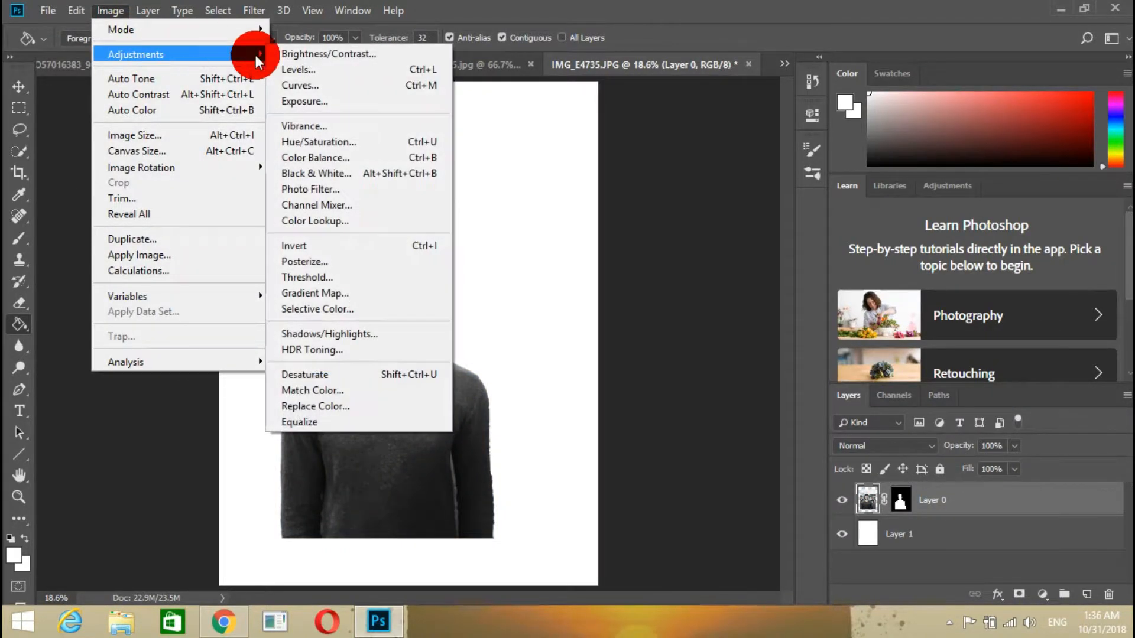
pyautogui.click(295, 70)
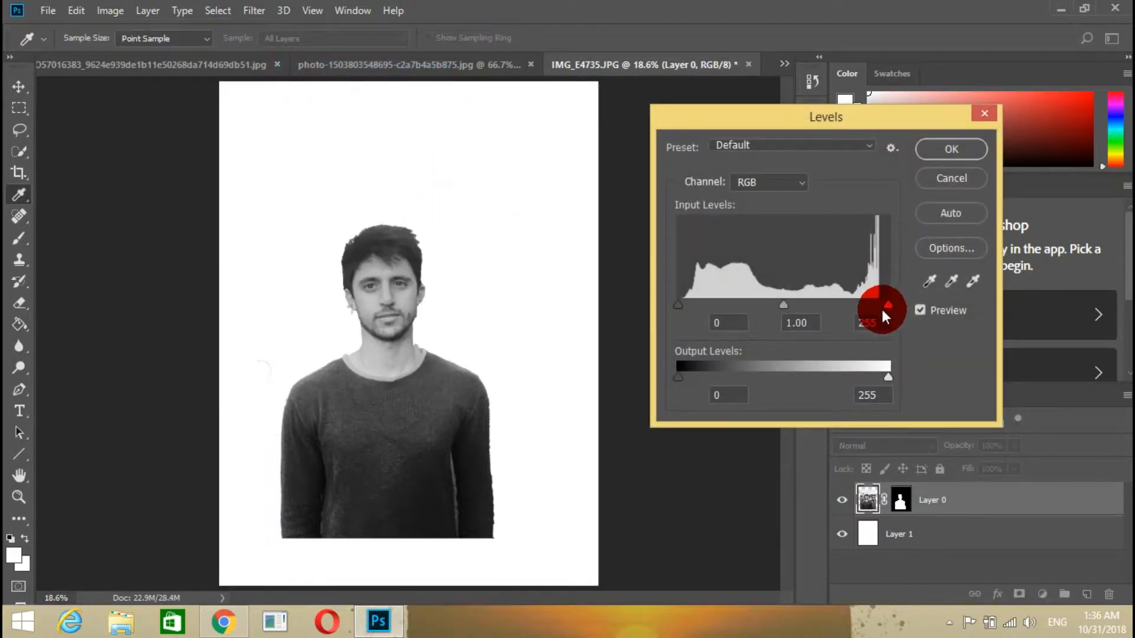
pyautogui.moveTo(884, 304); pyautogui.dragTo(830, 307)
pyautogui.moveTo(678, 306); pyautogui.dragTo(725, 302)
pyautogui.moveTo(830, 305); pyautogui.dragTo(811, 303)
pyautogui.moveTo(725, 303); pyautogui.dragTo(731, 304)
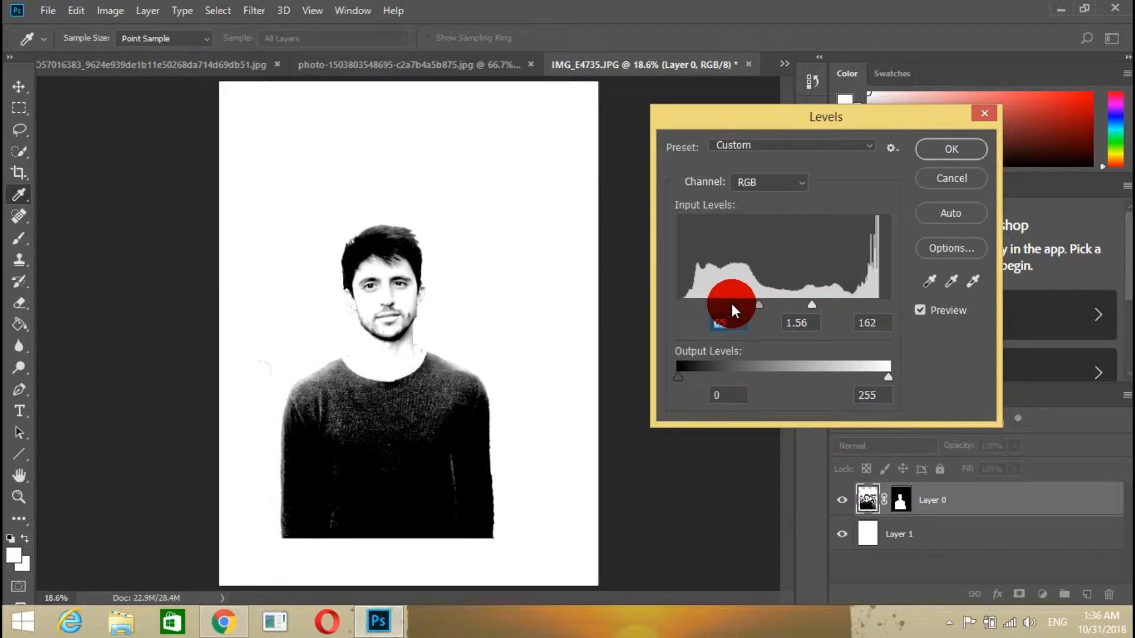
pyautogui.click(929, 143)
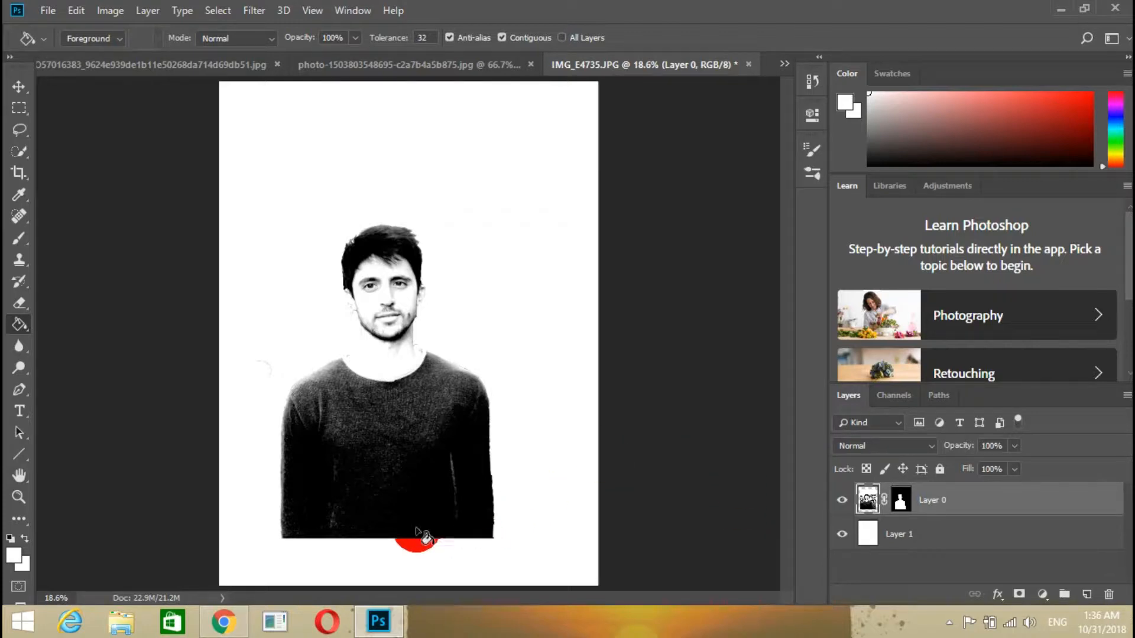
# Step: Target the man's layer mask with the Brush tool and choose the 25 px rough, spattered tip in the brush settings
pyautogui.click(900, 501)
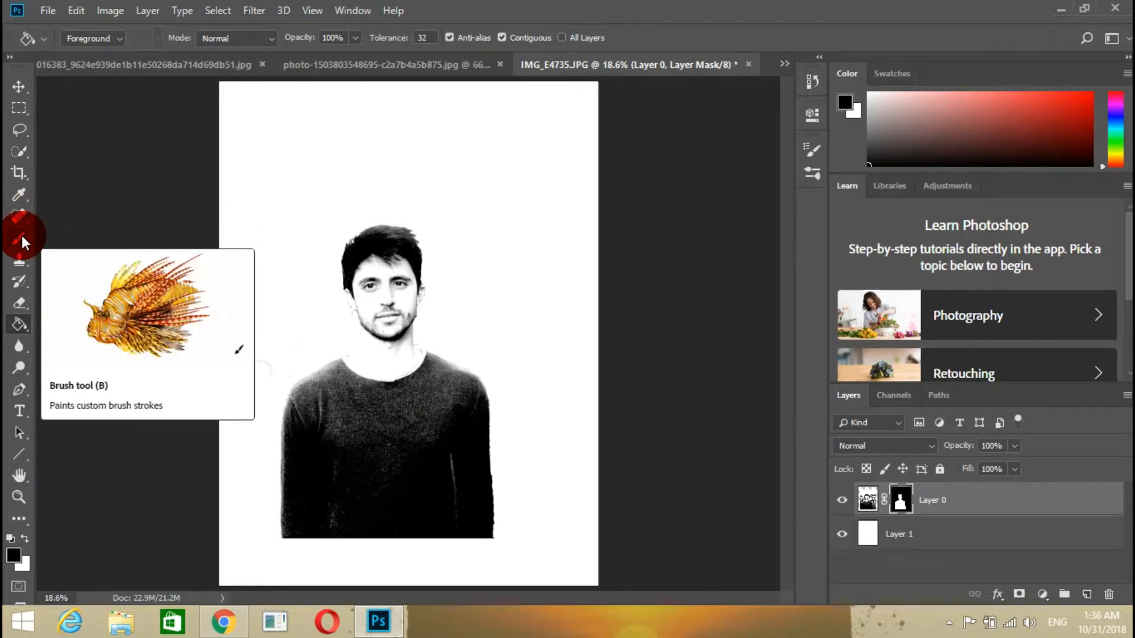
pyautogui.moveTo(21, 238); pyautogui.dragTo(84, 231)
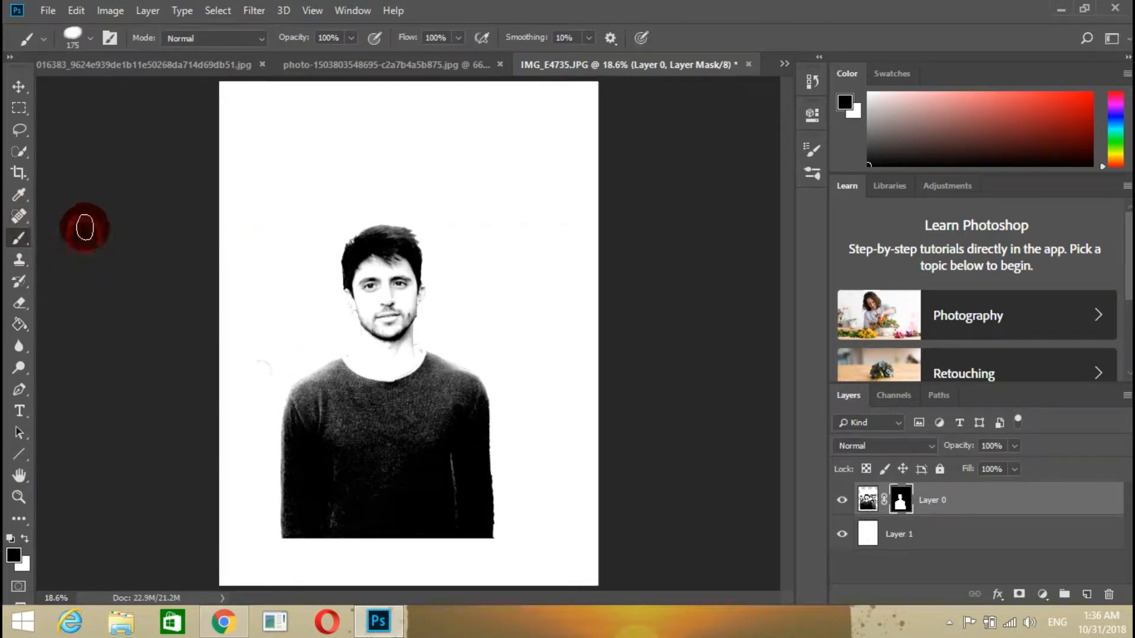
pyautogui.click(87, 37)
pyautogui.click(111, 37)
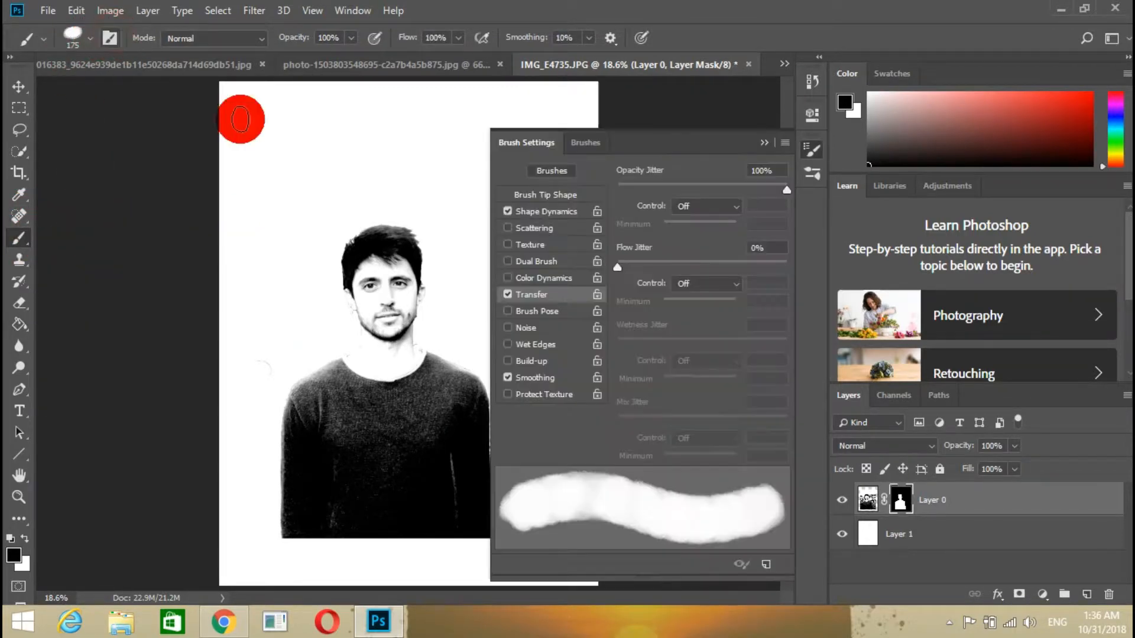
pyautogui.click(563, 194)
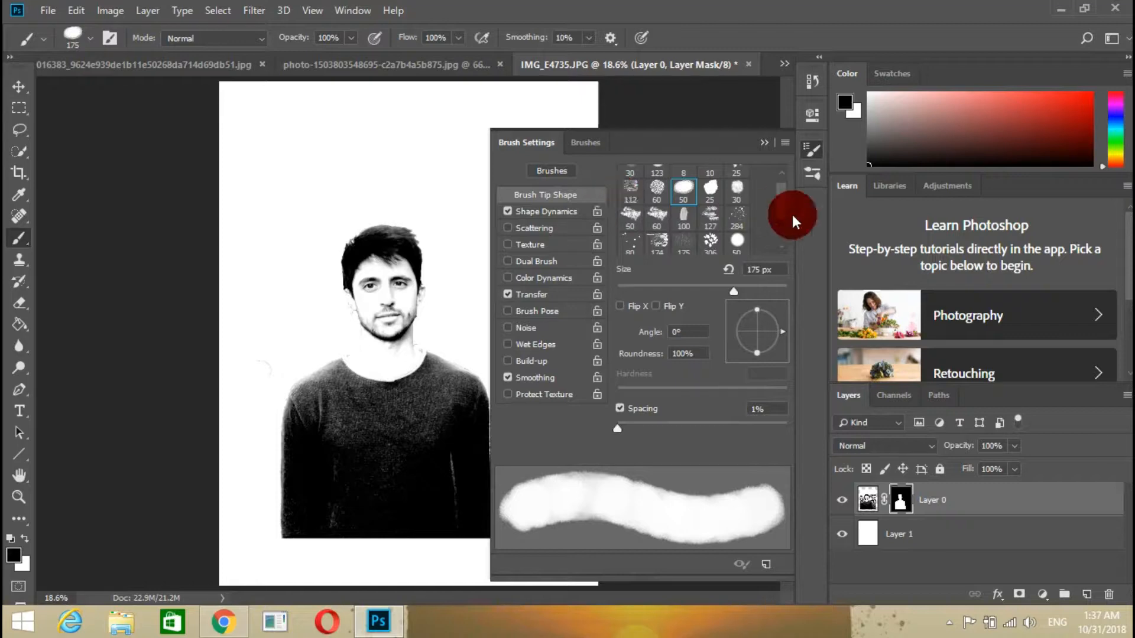
pyautogui.moveTo(782, 208)
pyautogui.mouseDown()
pyautogui.moveTo(782, 238)
pyautogui.moveTo(775, 190)
pyautogui.moveTo(739, 177)
pyautogui.mouseUp()
pyautogui.click(737, 176)
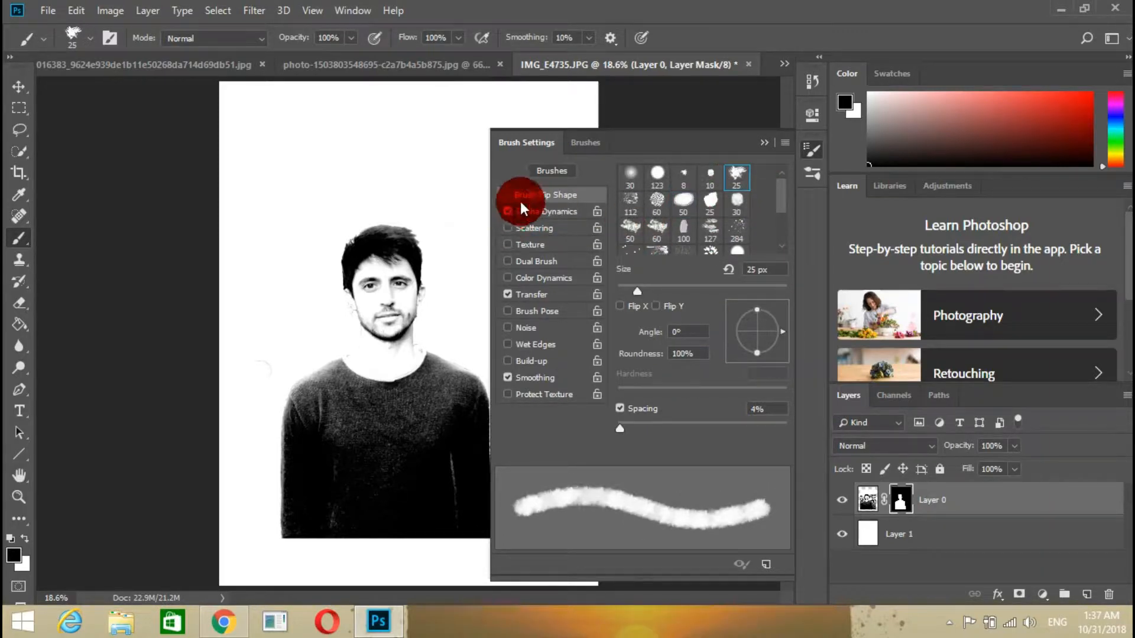
# Step: Set the brush's Transfer opacity jitter to 100% and its Shape Dynamics angle jitter to 100%
pyautogui.click(524, 293)
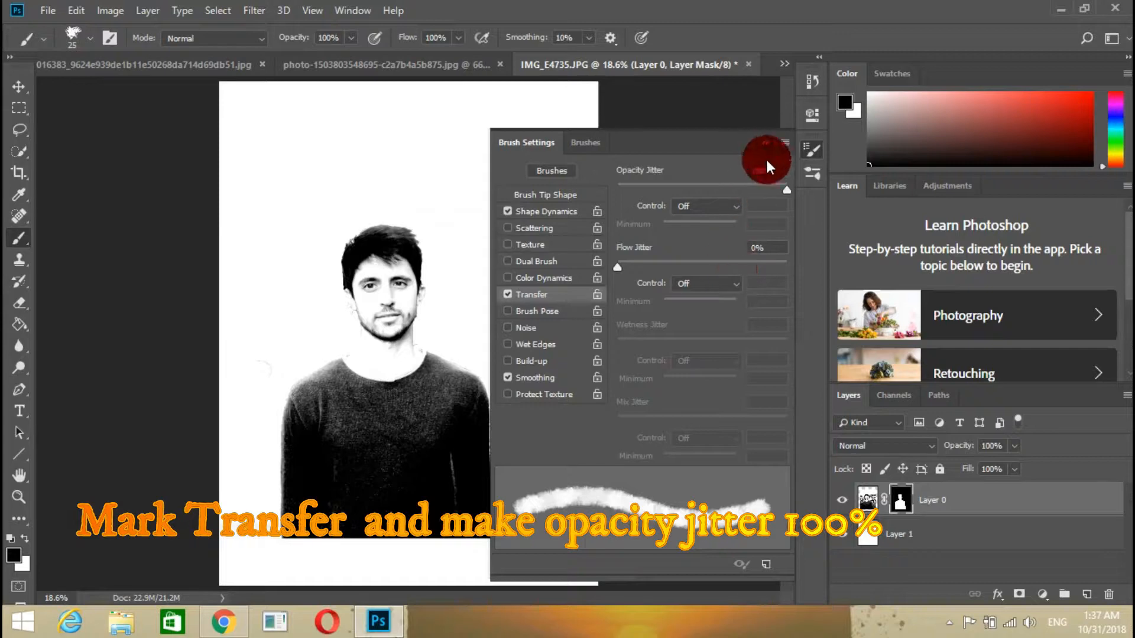
pyautogui.moveTo(762, 168); pyautogui.dragTo(744, 176)
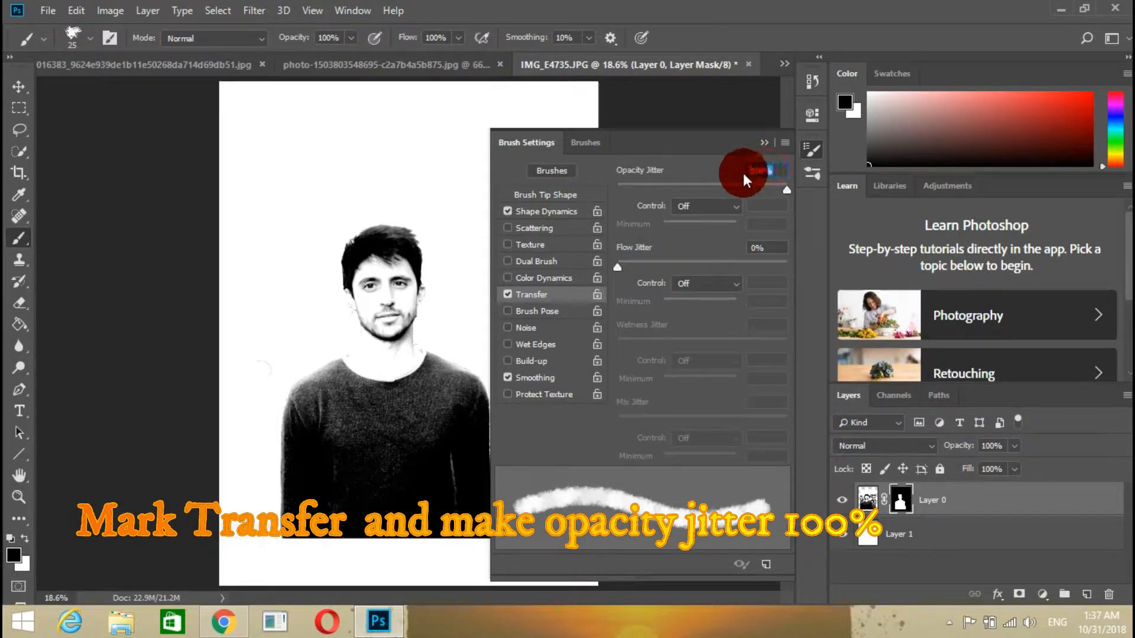
pyautogui.click(550, 211)
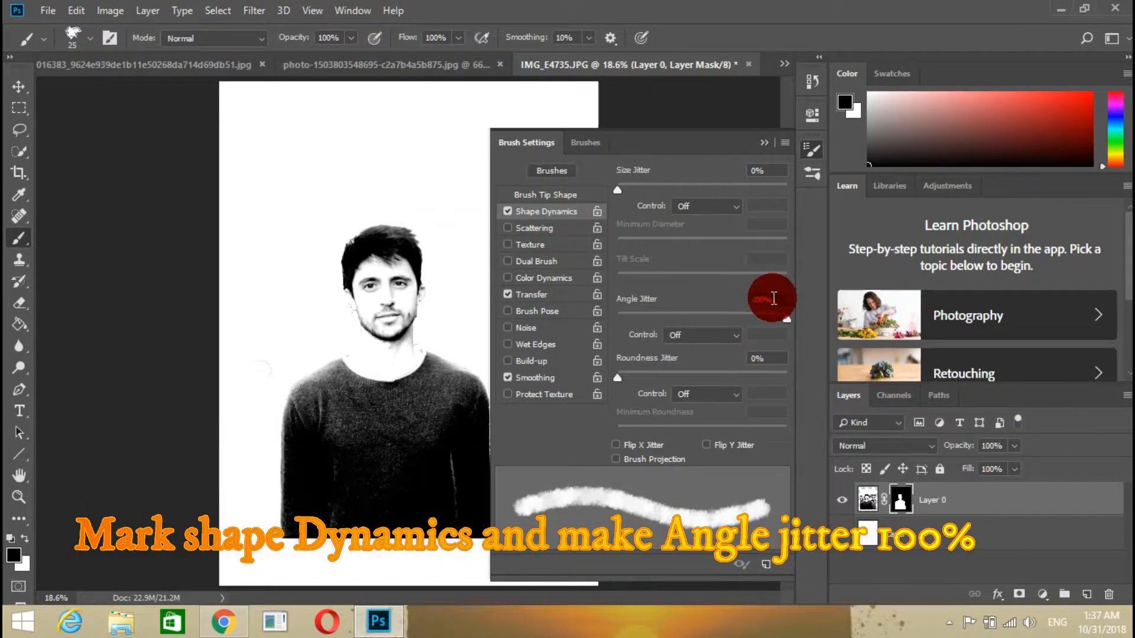
pyautogui.moveTo(773, 298); pyautogui.dragTo(750, 297)
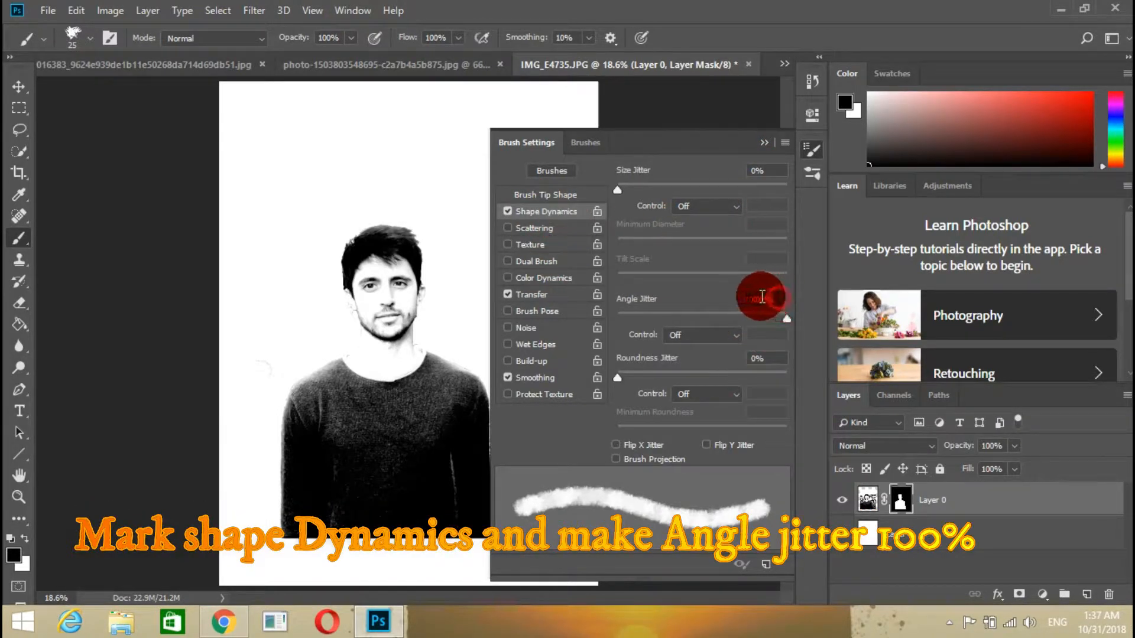
pyautogui.click(765, 145)
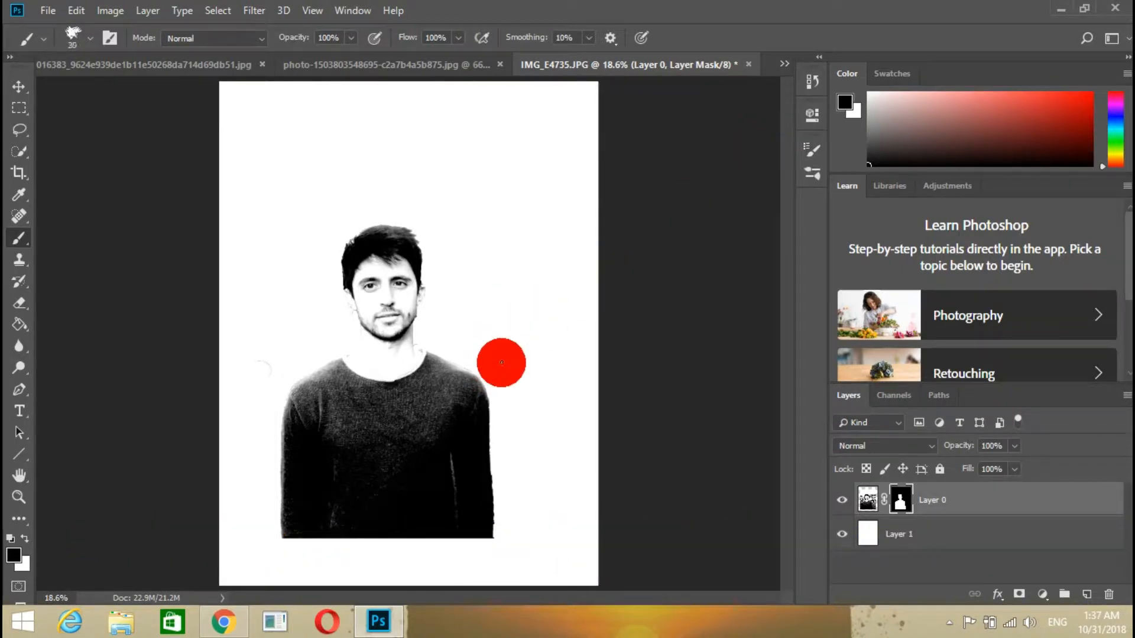
# Step: Enlarge the brush to 300 px and paint black on the mask to roughen the sweater's sides and lower edge
pyautogui.press(']')
pyautogui.press(']')
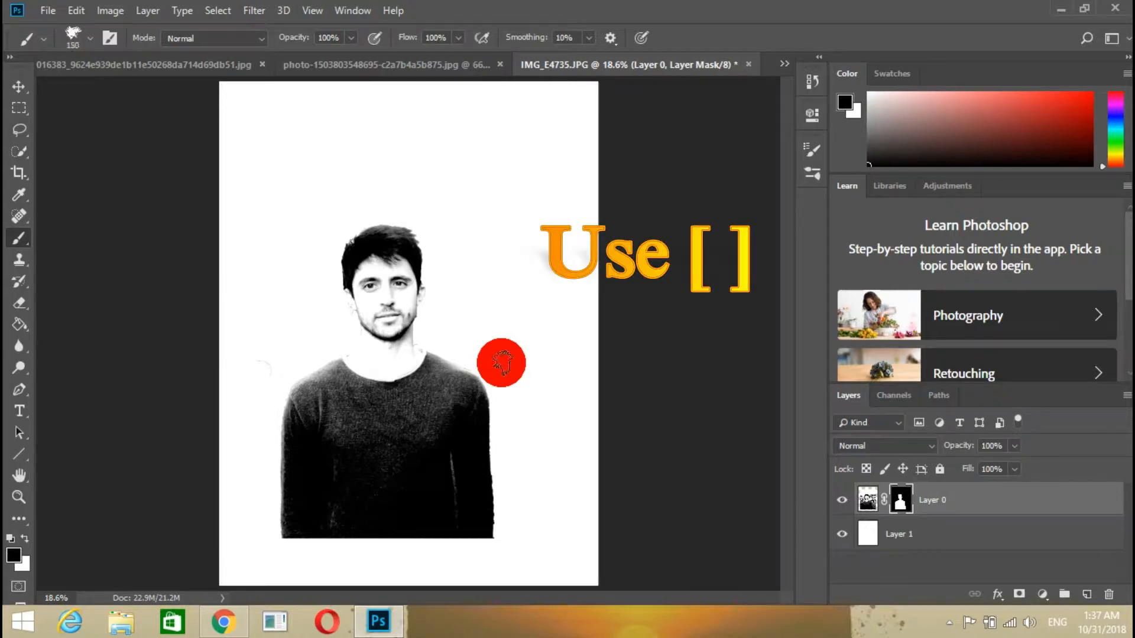
pyautogui.press(']')
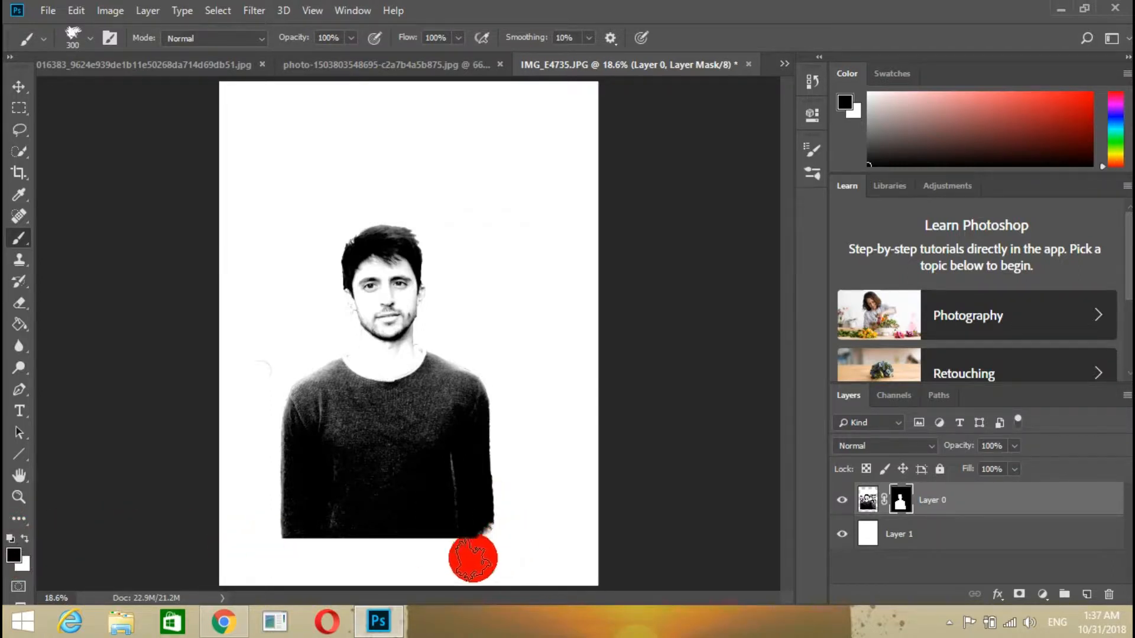
pyautogui.moveTo(471, 558)
pyautogui.mouseDown()
pyautogui.moveTo(509, 544)
pyautogui.moveTo(434, 561)
pyautogui.moveTo(268, 531)
pyautogui.moveTo(343, 556)
pyautogui.moveTo(442, 560)
pyautogui.moveTo(512, 535)
pyautogui.moveTo(520, 509)
pyautogui.moveTo(502, 544)
pyautogui.moveTo(513, 451)
pyautogui.moveTo(511, 475)
pyautogui.moveTo(499, 372)
pyautogui.moveTo(509, 516)
pyautogui.moveTo(485, 536)
pyautogui.moveTo(377, 548)
pyautogui.moveTo(312, 541)
pyautogui.moveTo(251, 504)
pyautogui.moveTo(261, 424)
pyautogui.moveTo(267, 510)
pyautogui.moveTo(258, 400)
pyautogui.moveTo(305, 269)
pyautogui.moveTo(279, 259)
pyautogui.moveTo(597, 307)
pyautogui.mouseUp()
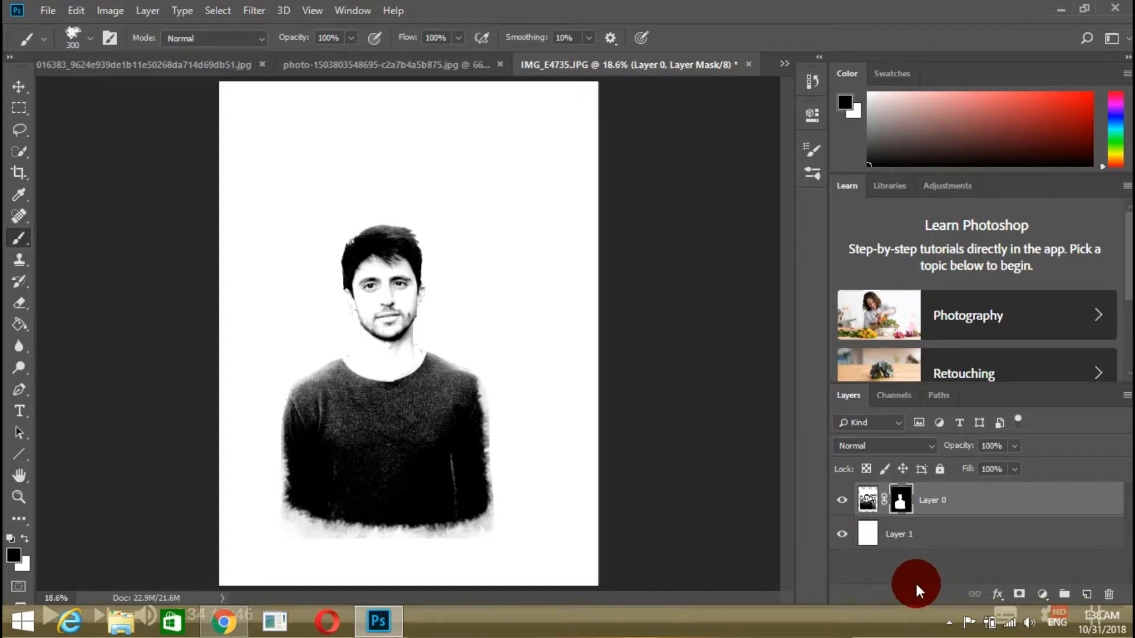
# Step: Add a Threshold adjustment layer above the man with a threshold level of 198
pyautogui.click(1019, 596)
pyautogui.click(1040, 558)
pyautogui.moveTo(669, 253); pyautogui.dragTo(716, 270)
pyautogui.moveTo(726, 272); pyautogui.dragTo(725, 270)
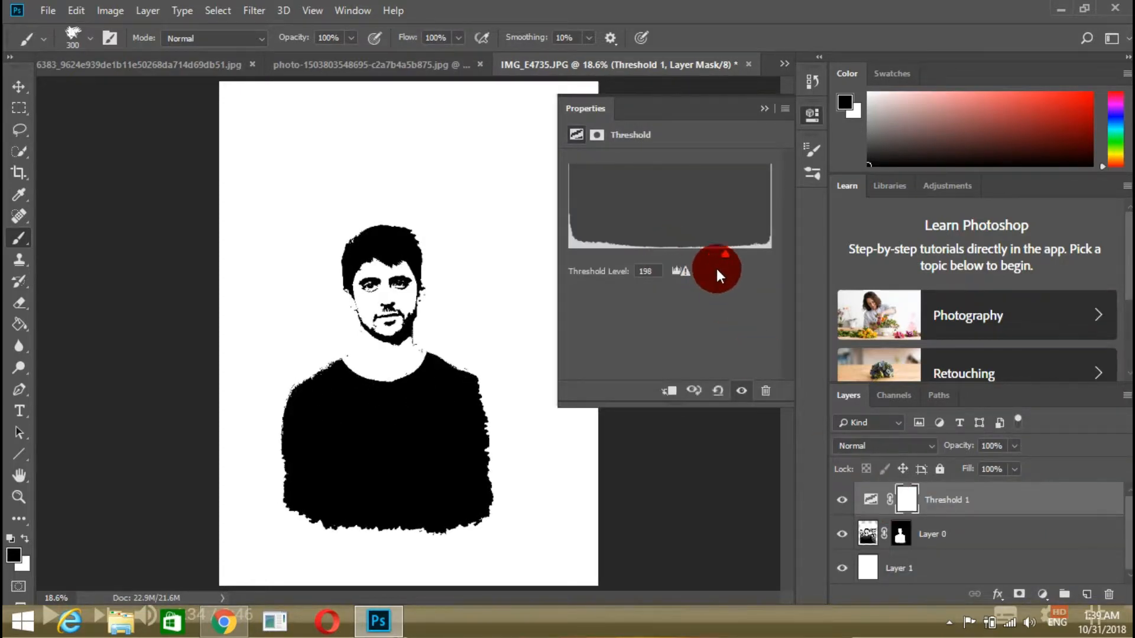
pyautogui.click(763, 104)
# Step: Clip the Threshold adjustment to the man's layer and brush the leftover gray fringe around the sweater away on his mask
pyautogui.click(900, 534)
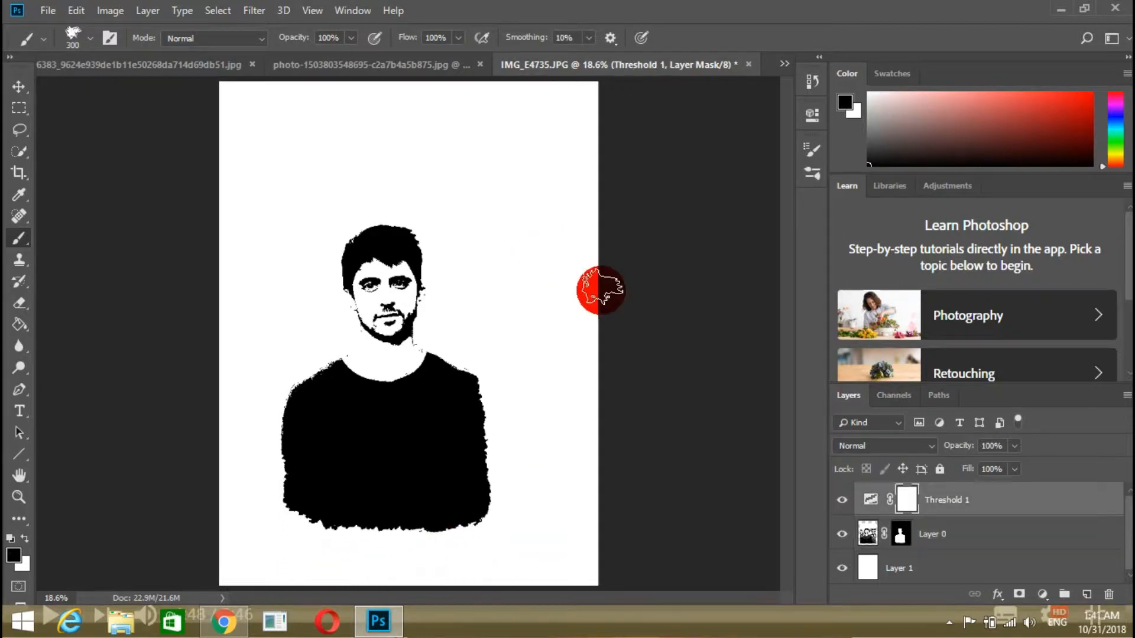
pyautogui.rightClick(965, 507)
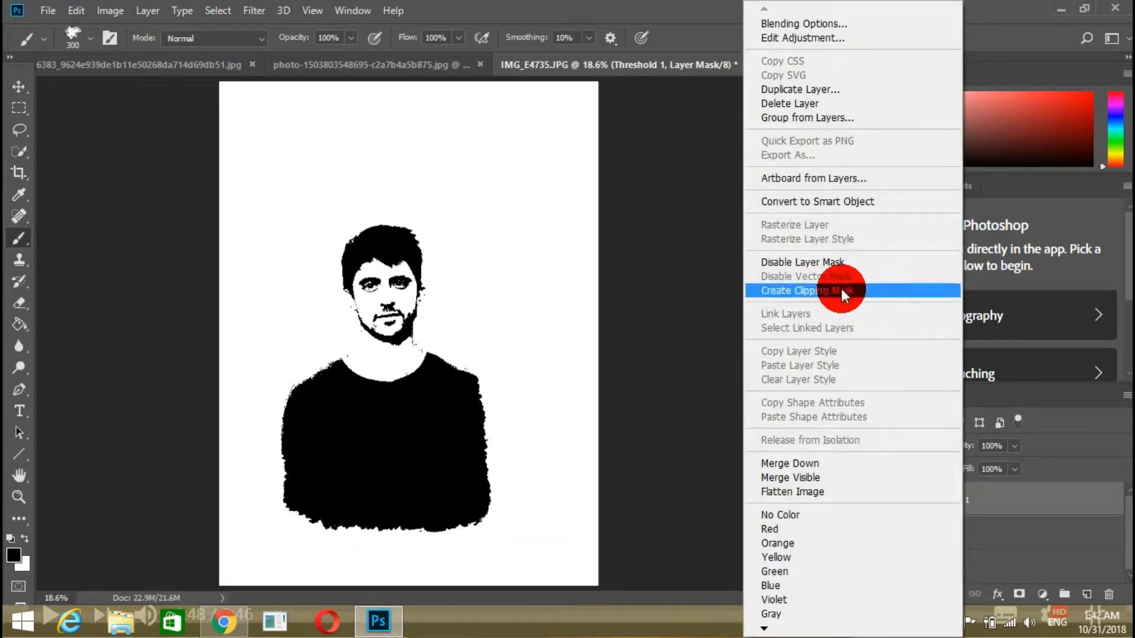
pyautogui.click(837, 290)
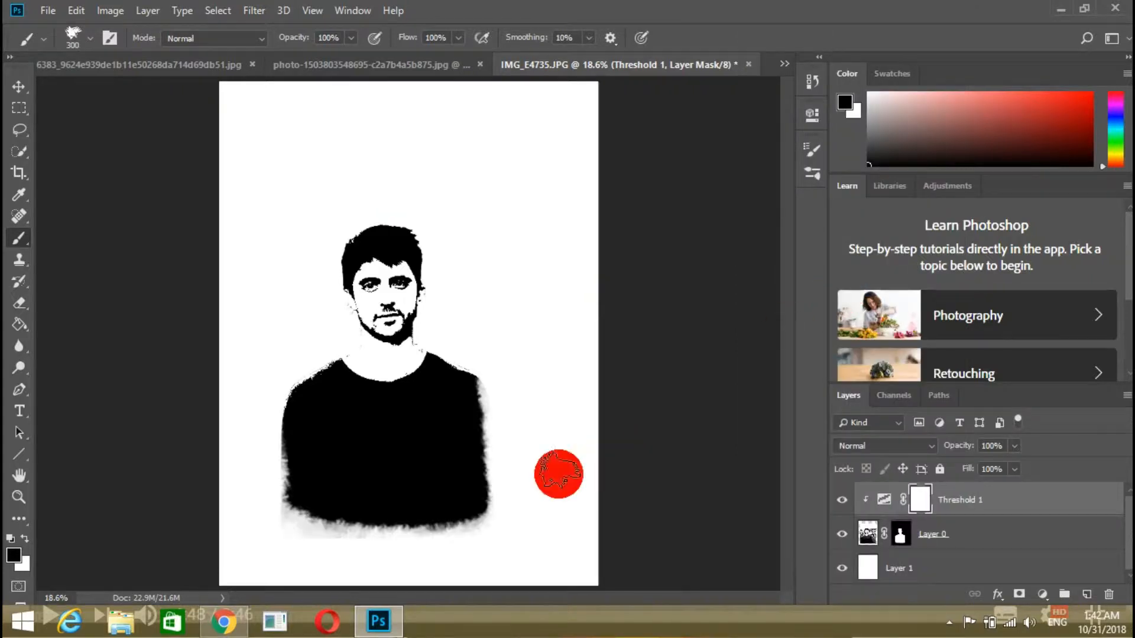
pyautogui.click(900, 534)
pyautogui.moveTo(601, 477)
pyautogui.mouseDown()
pyautogui.moveTo(506, 535)
pyautogui.moveTo(444, 552)
pyautogui.moveTo(368, 552)
pyautogui.moveTo(290, 530)
pyautogui.mouseUp()
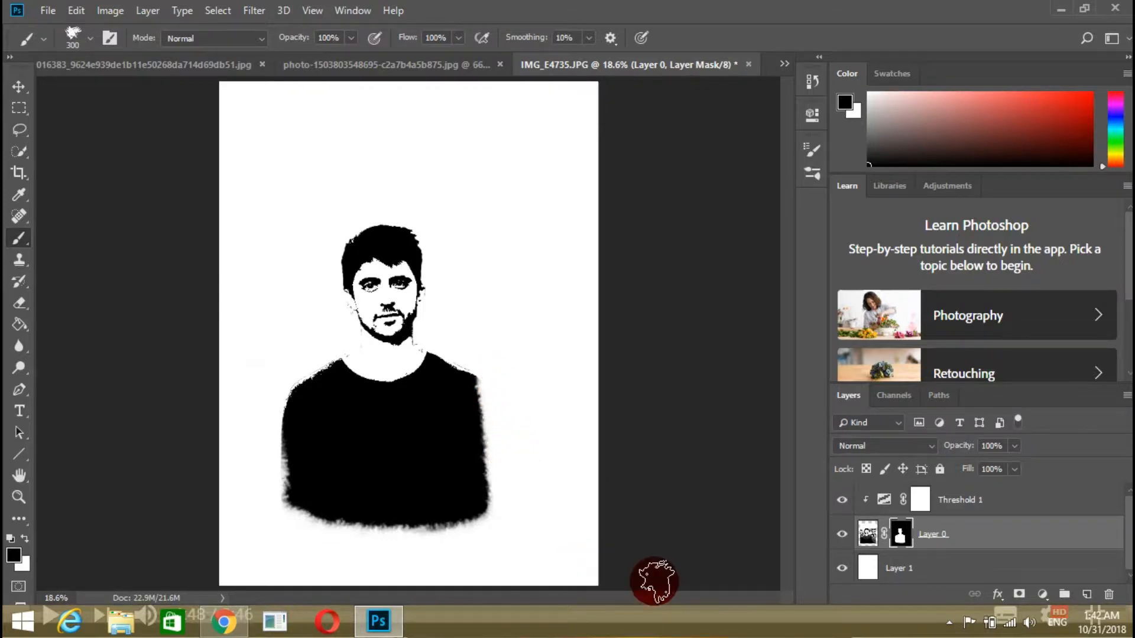
# Step: Add a new empty layer above the Threshold adjustment and switch to the Move tool
pyautogui.click(939, 499)
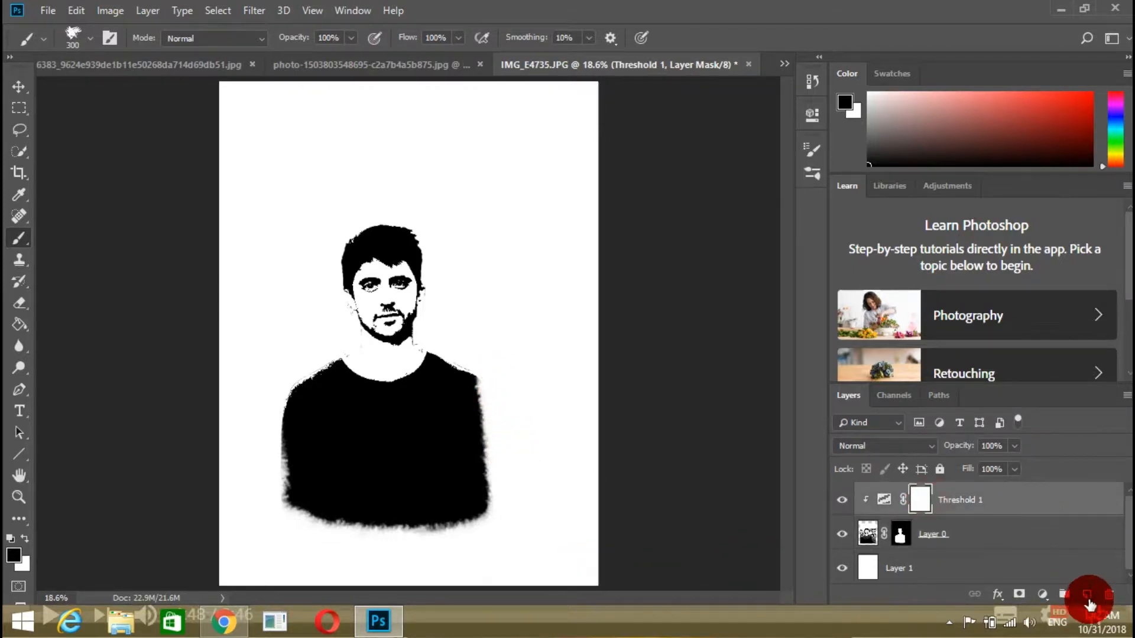
pyautogui.click(1086, 594)
pyautogui.press('x')
pyautogui.click(21, 87)
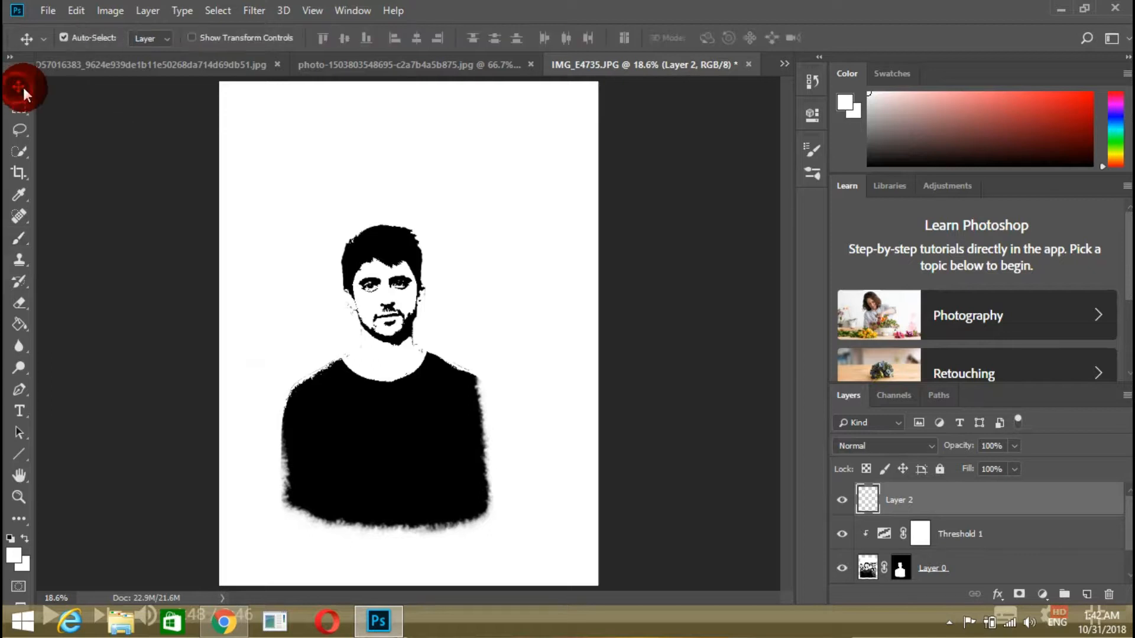
# Step: Copy the entire sea sunset photo, paste it into the portrait document and place it over the man's lower face
pyautogui.click(483, 64)
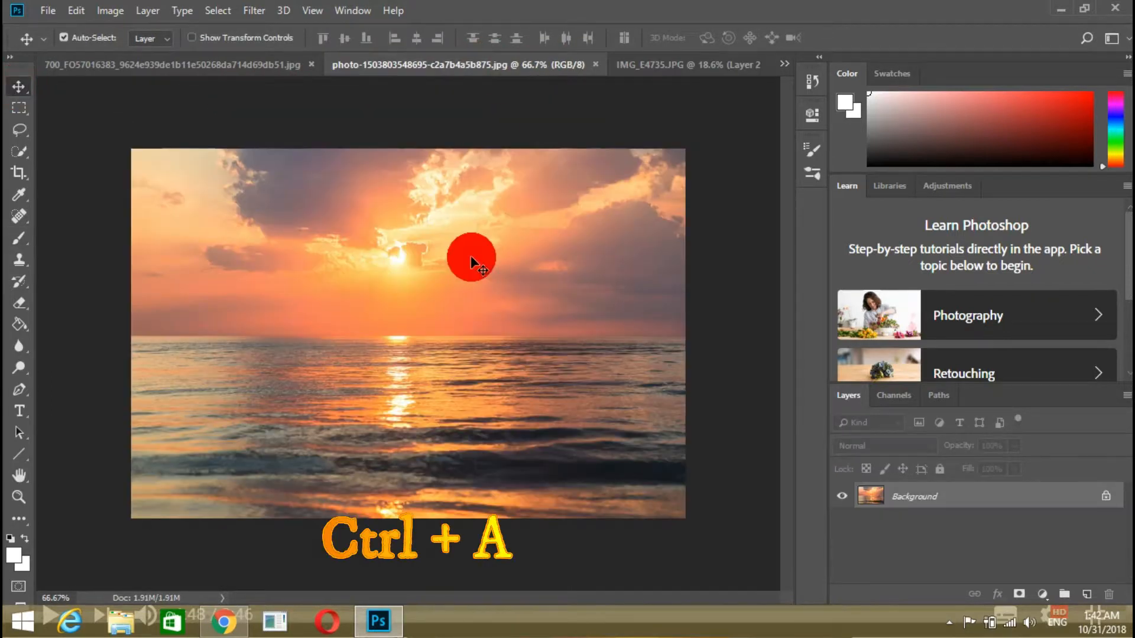
pyautogui.hotkey('ctrl', 'a')
pyautogui.hotkey('ctrl', 'c')
pyautogui.click(620, 64)
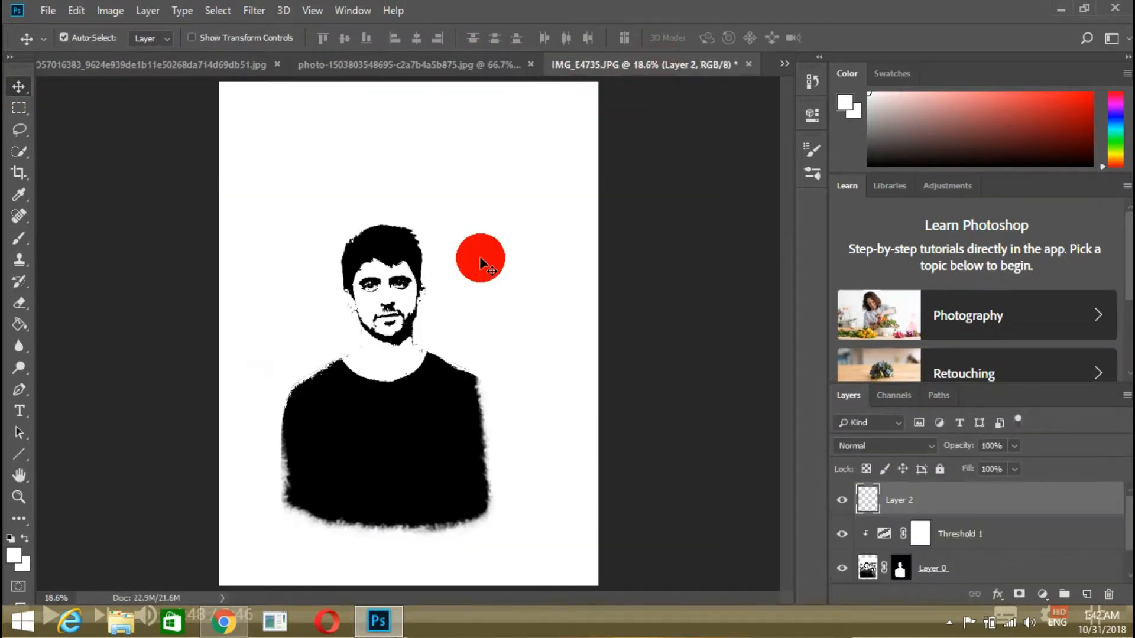
pyautogui.hotkey('ctrl', 'v')
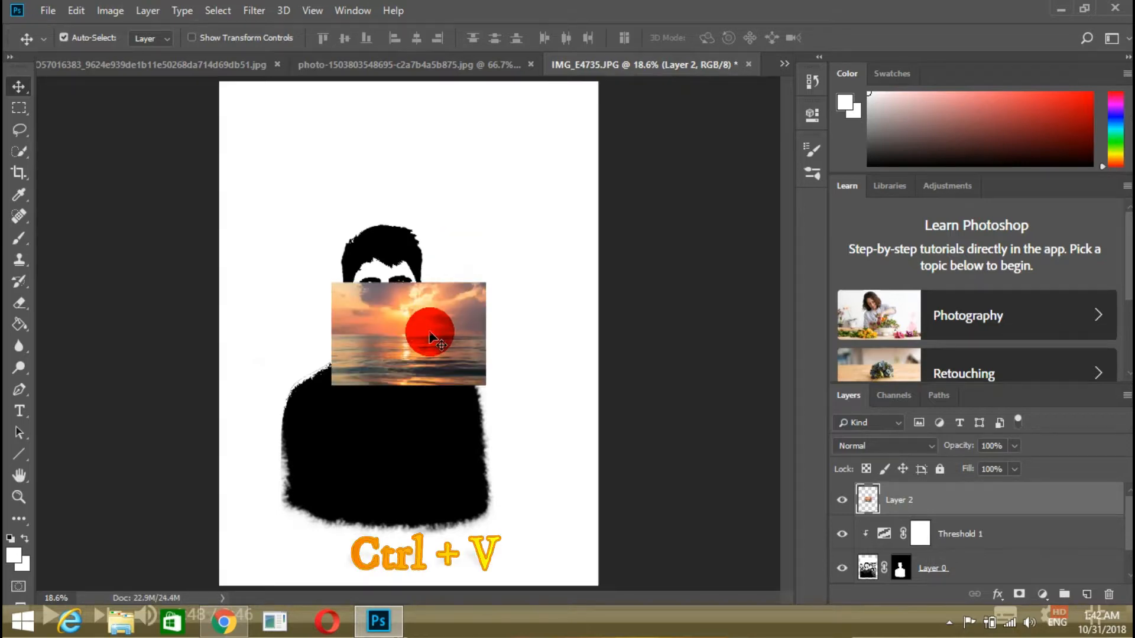
pyautogui.moveTo(436, 263); pyautogui.dragTo(399, 338)
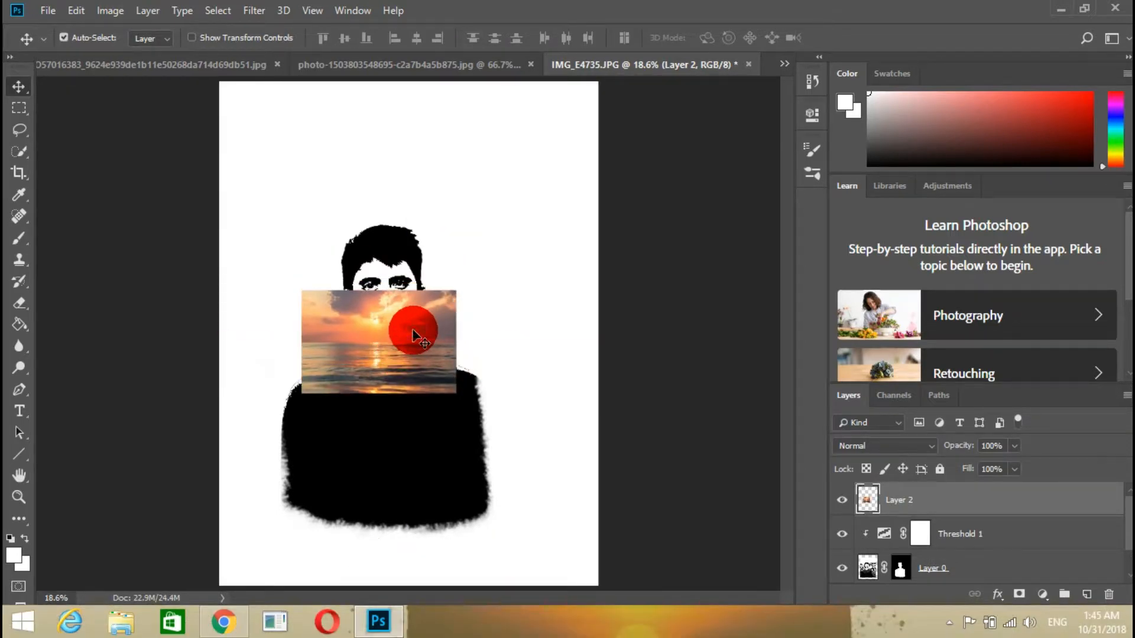
# Step: Scale the pasted sunset up to about 203% with Free Transform and set its blend mode to Screen
pyautogui.hotkey('ctrl', 't')
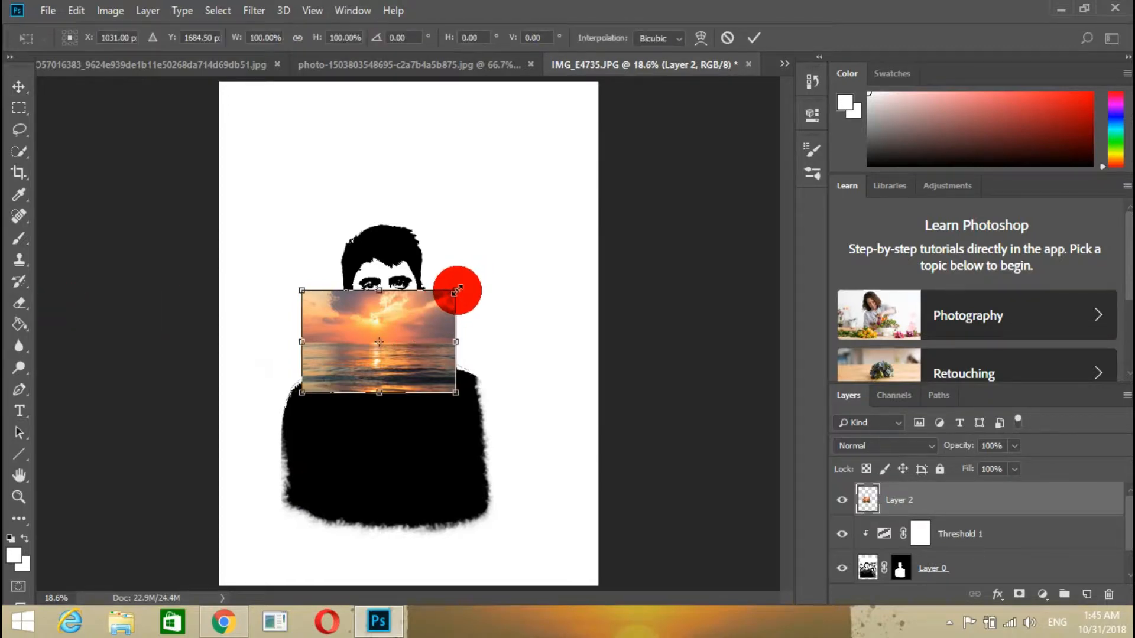
pyautogui.moveTo(457, 291); pyautogui.dragTo(465, 235)
pyautogui.moveTo(451, 309); pyautogui.dragTo(467, 258)
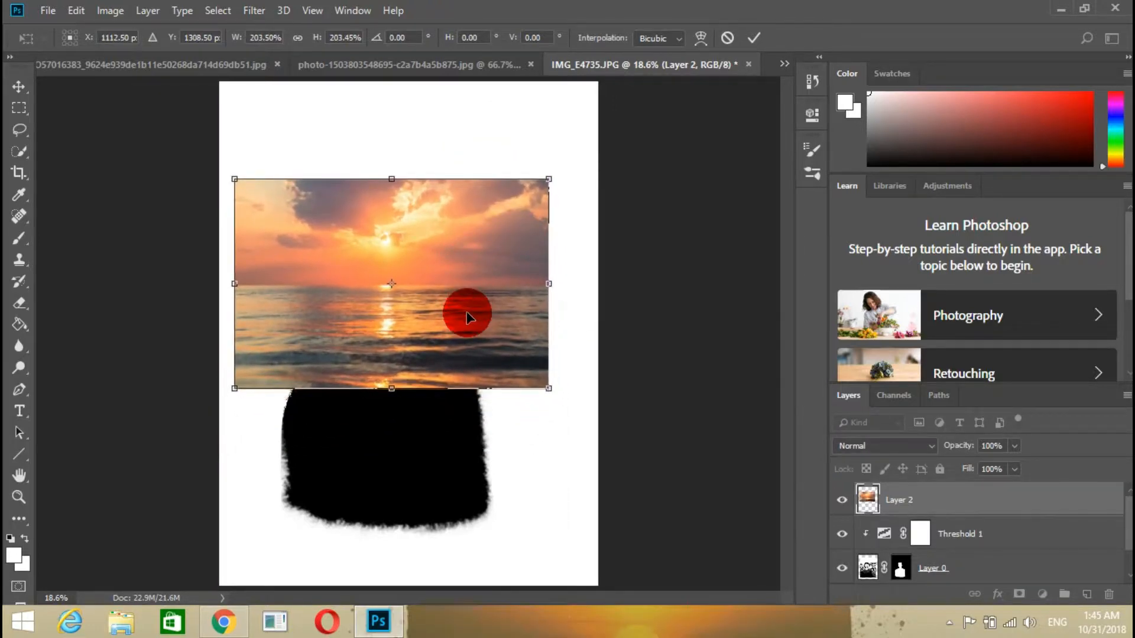
pyautogui.click(931, 444)
pyautogui.click(867, 171)
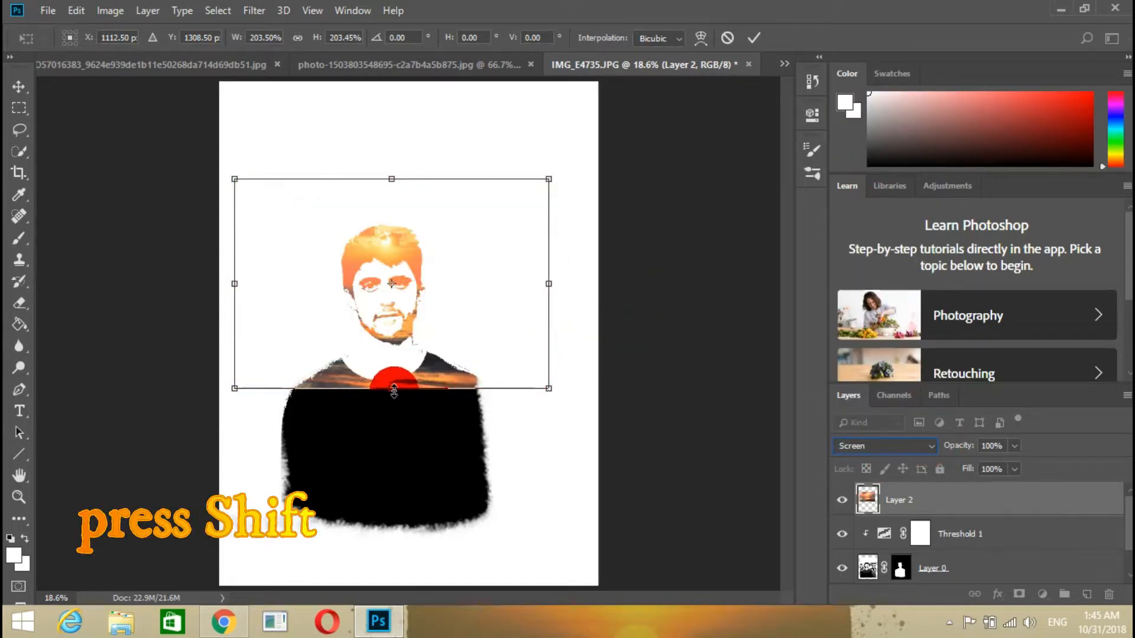
# Step: Reduce the sunset's height to about 153% and shift it so it covers only the man's head and neck
pyautogui.moveTo(393, 390); pyautogui.dragTo(391, 343)
pyautogui.moveTo(456, 236); pyautogui.dragTo(500, 253)
pyautogui.moveTo(441, 358); pyautogui.dragTo(441, 353)
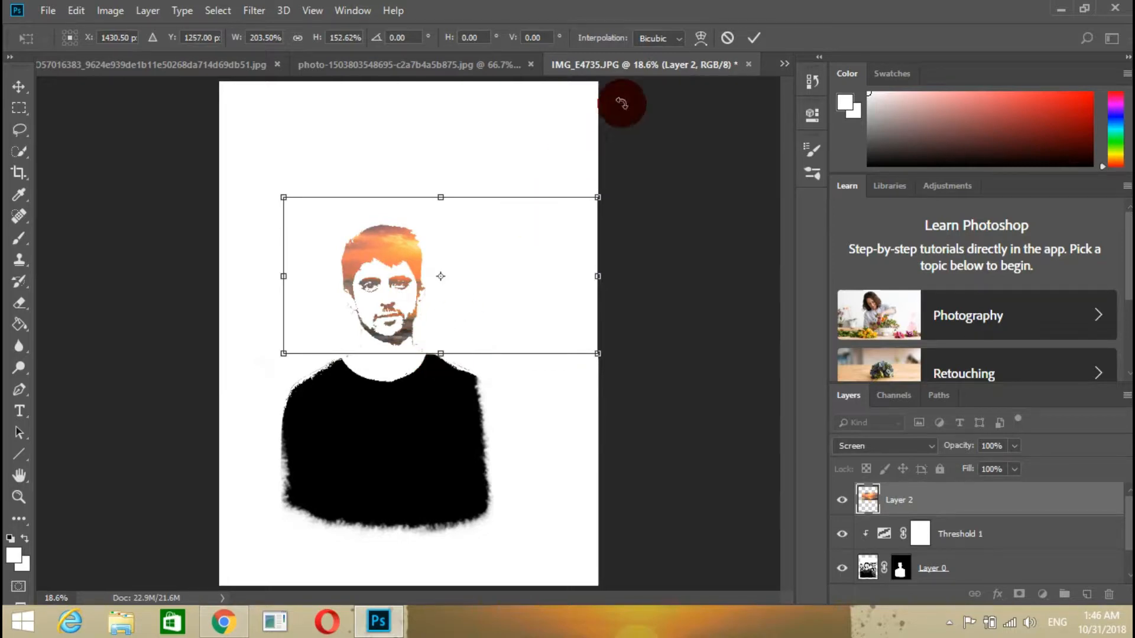
pyautogui.click(749, 37)
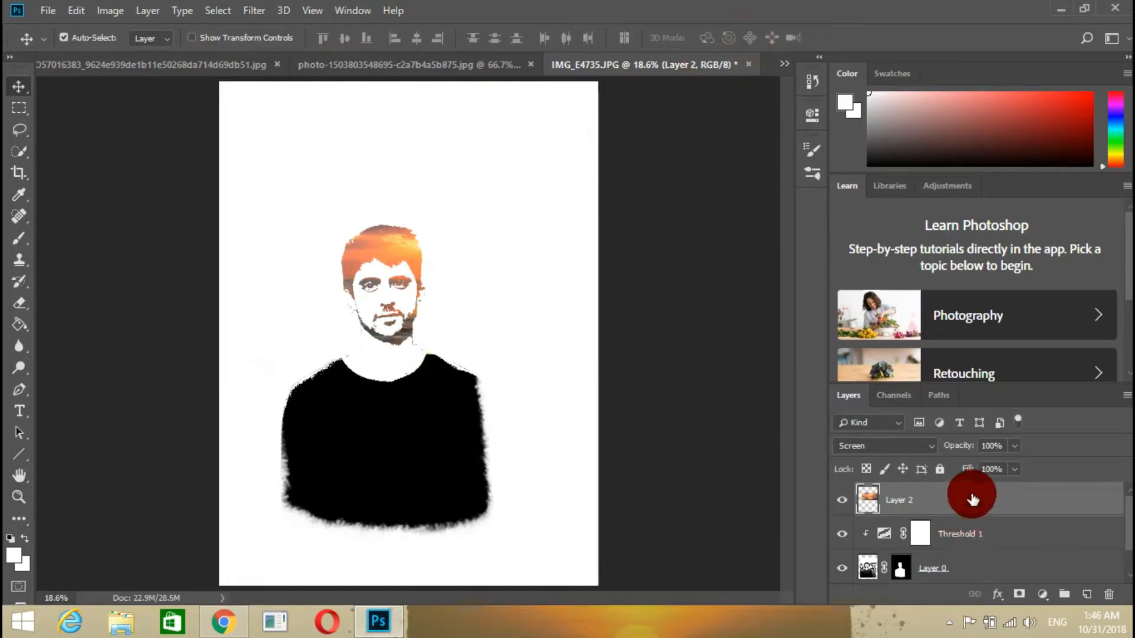
# Step: Add a Hue/Saturation adjustment layer above the sunset with hue -22 and saturation +60
pyautogui.click(1042, 594)
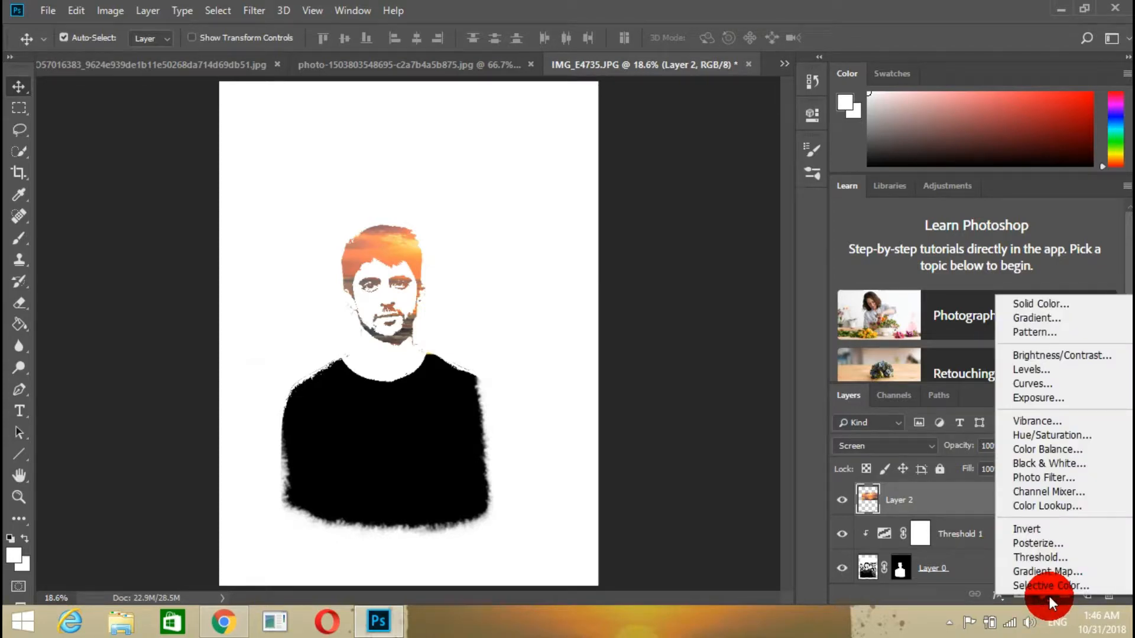
pyautogui.click(1072, 435)
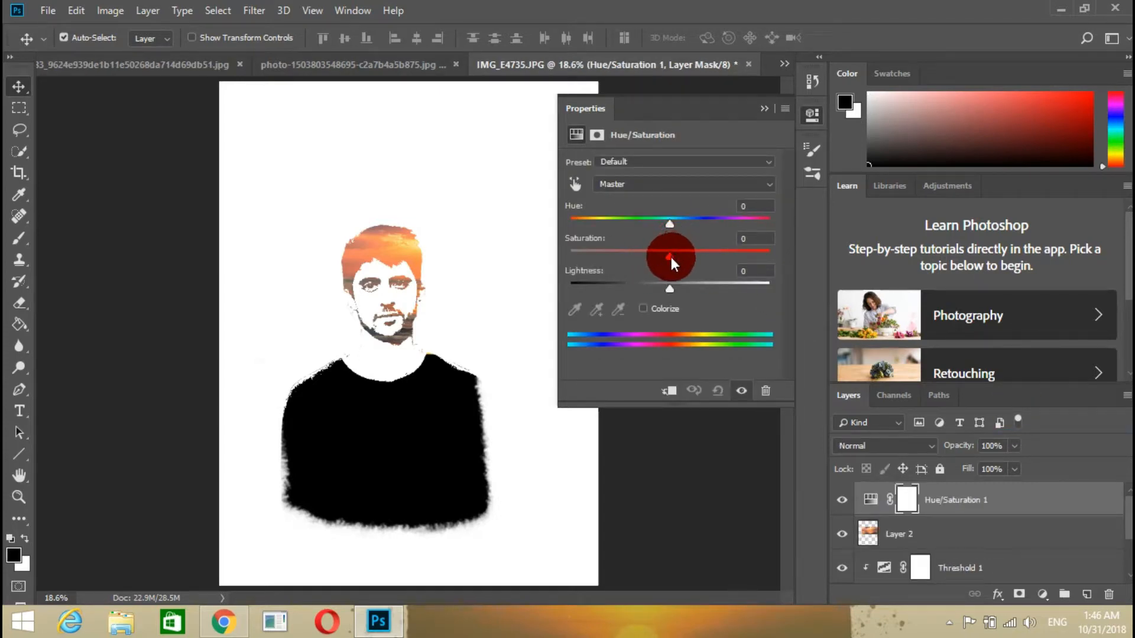
pyautogui.moveTo(670, 257); pyautogui.dragTo(711, 260)
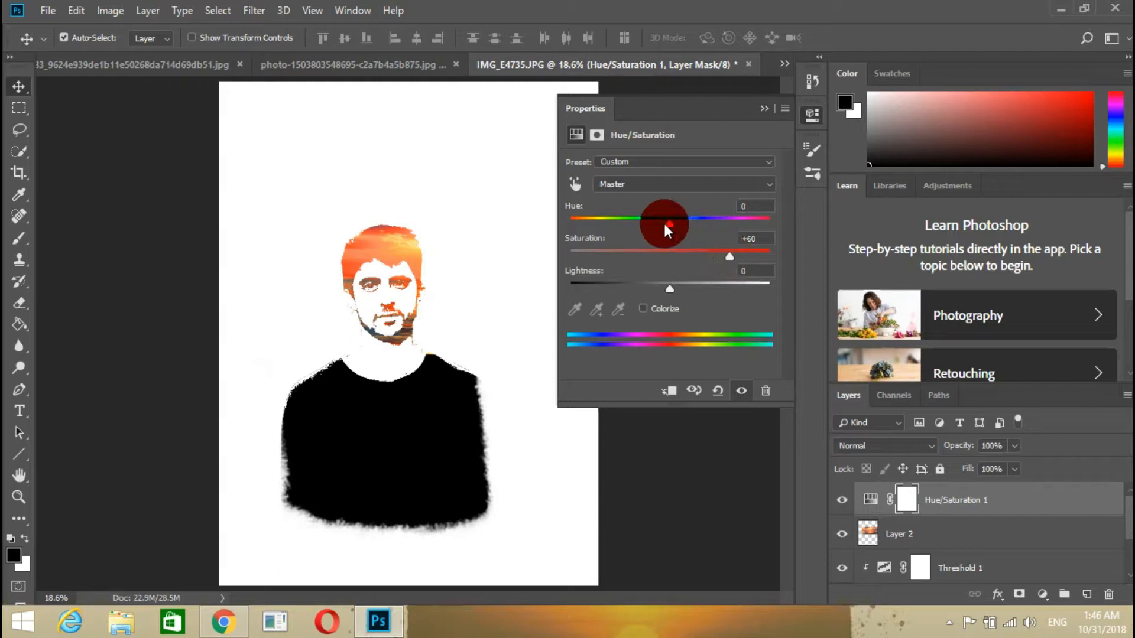
pyautogui.moveTo(664, 225)
pyautogui.mouseDown()
pyautogui.moveTo(687, 227)
pyautogui.moveTo(647, 225)
pyautogui.mouseUp()
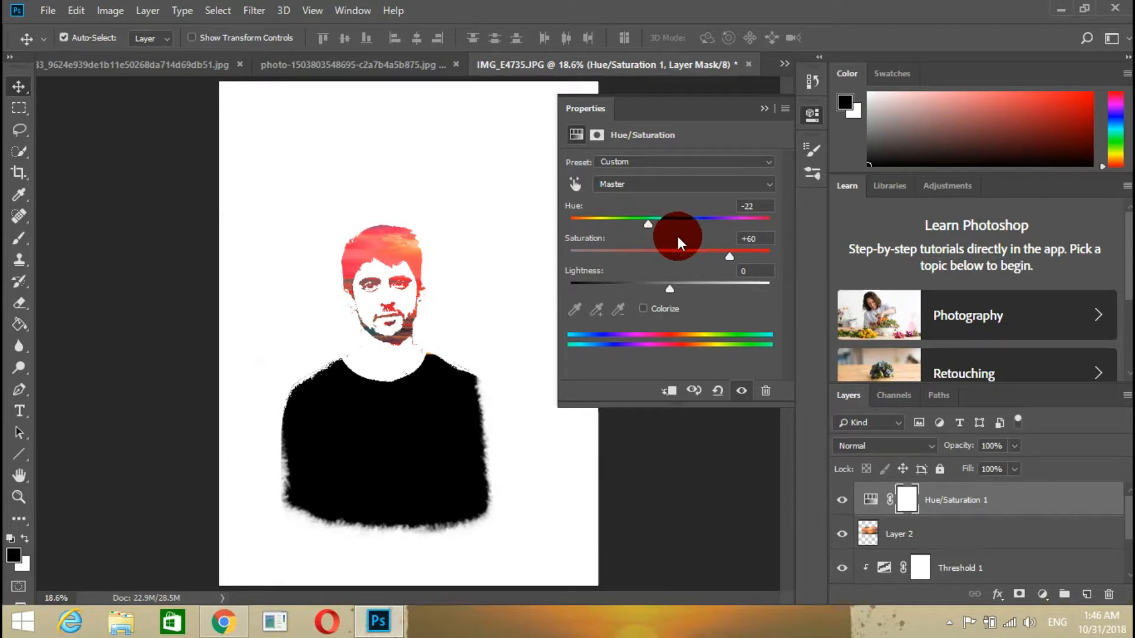
pyautogui.click(763, 109)
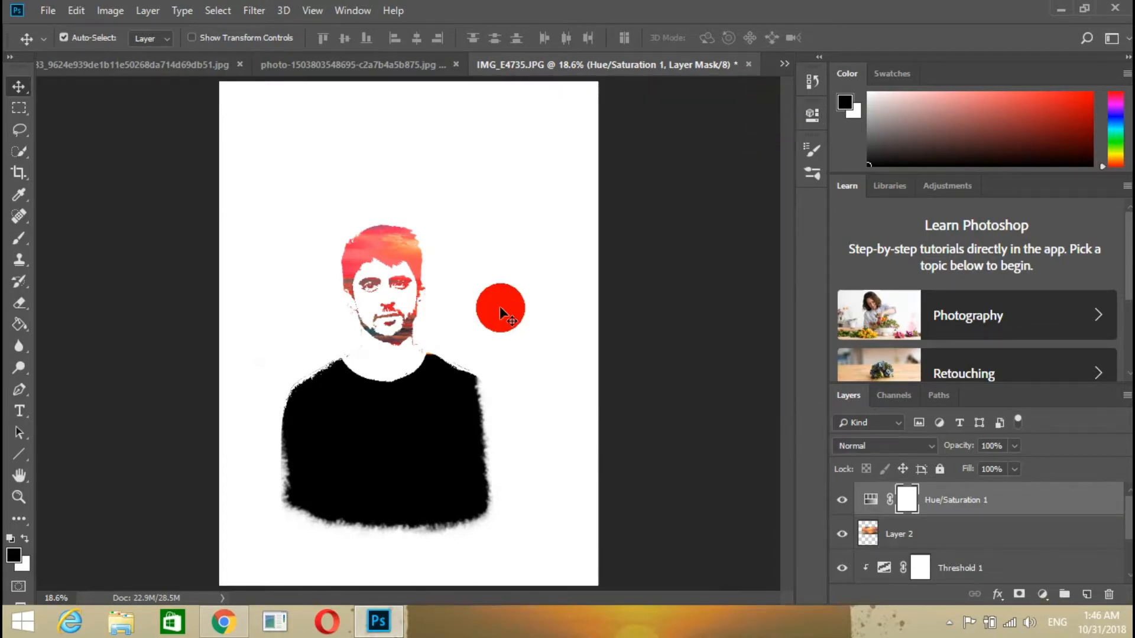
# Step: Copy the entire orange sunset photo, paste it into the portrait document and place it over the man's black shirt
pyautogui.click(190, 63)
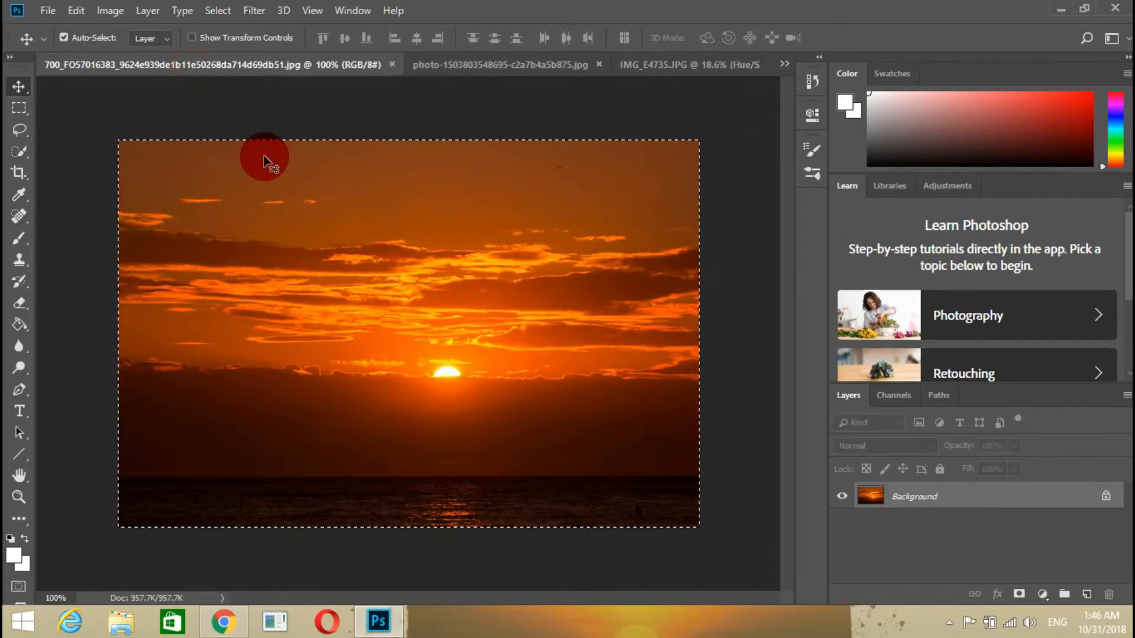
pyautogui.hotkey('ctrl', 'a')
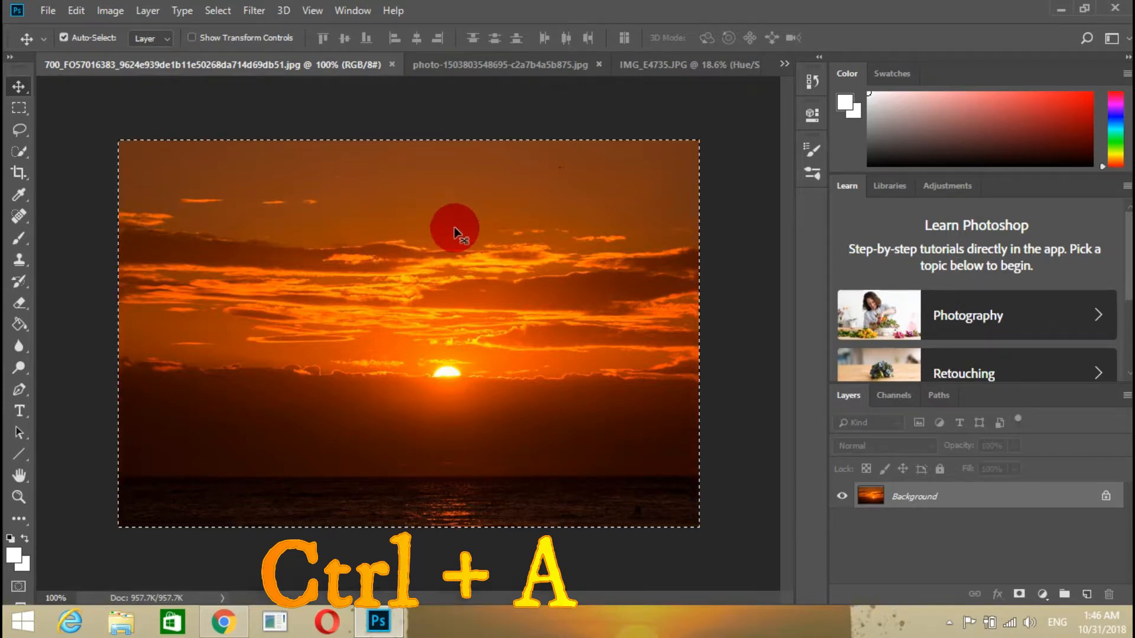
pyautogui.hotkey('ctrl', 'c')
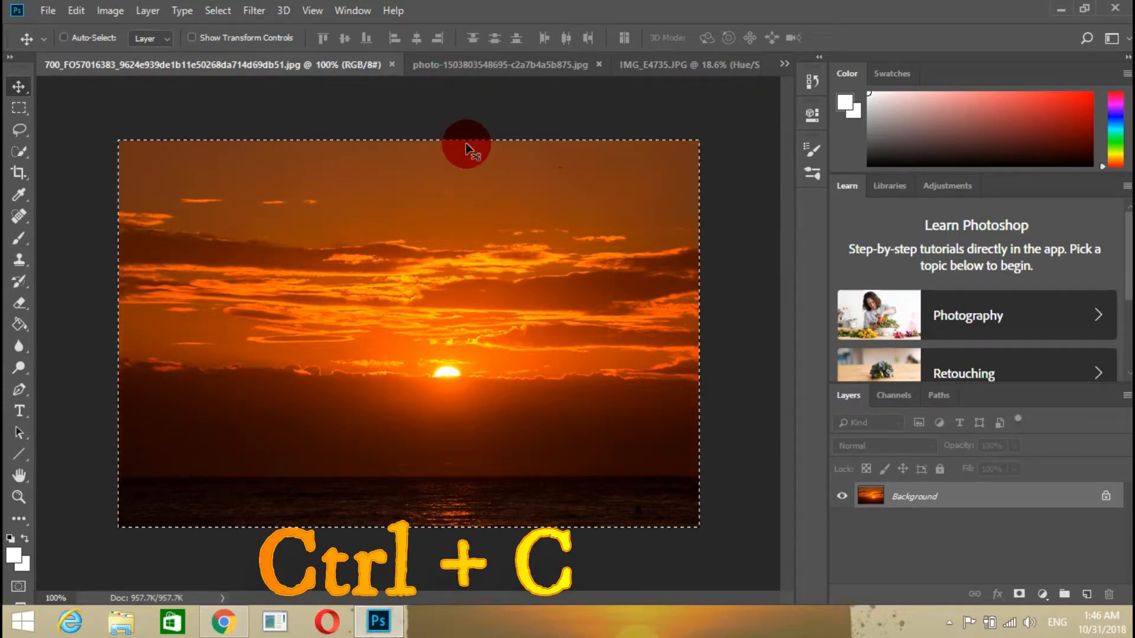
pyautogui.click(644, 62)
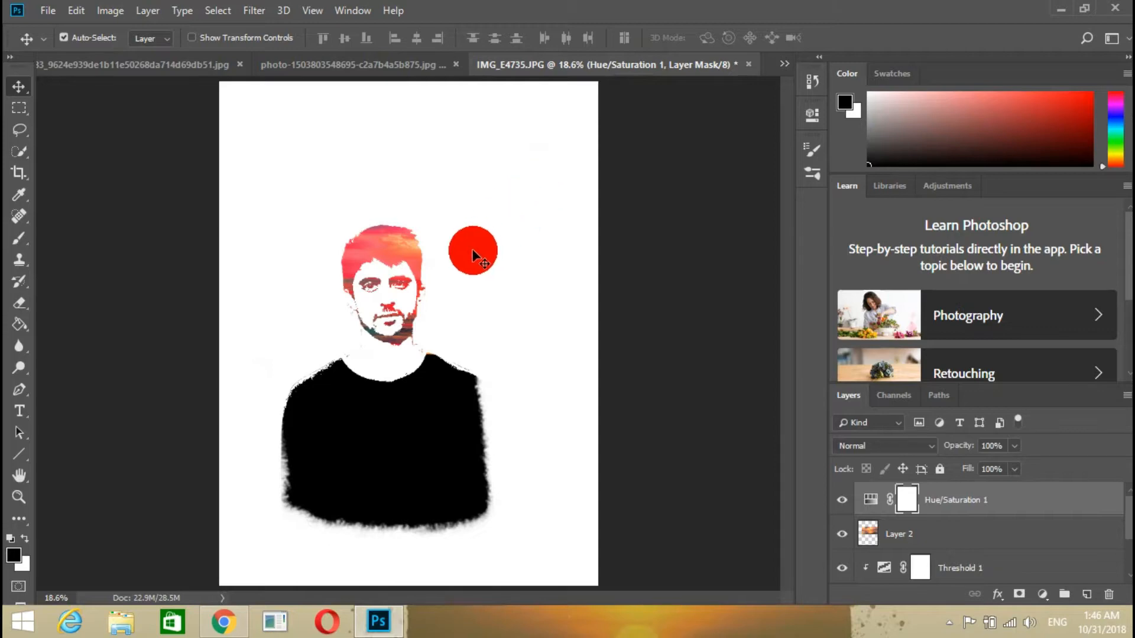
pyautogui.hotkey('ctrl', 'v')
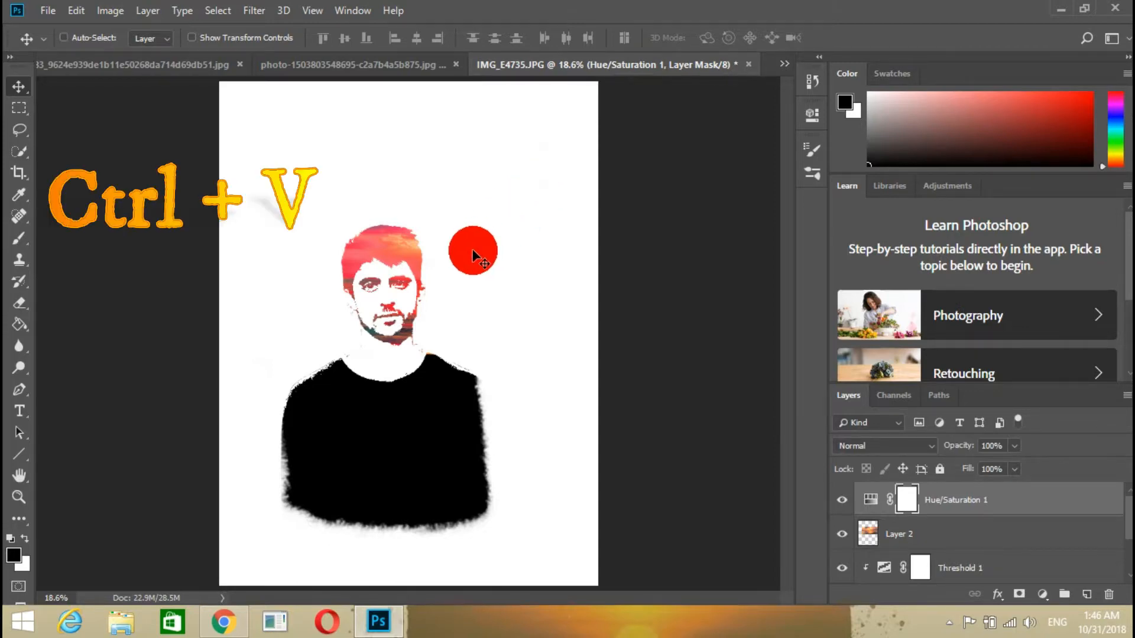
pyautogui.moveTo(442, 310); pyautogui.dragTo(400, 434)
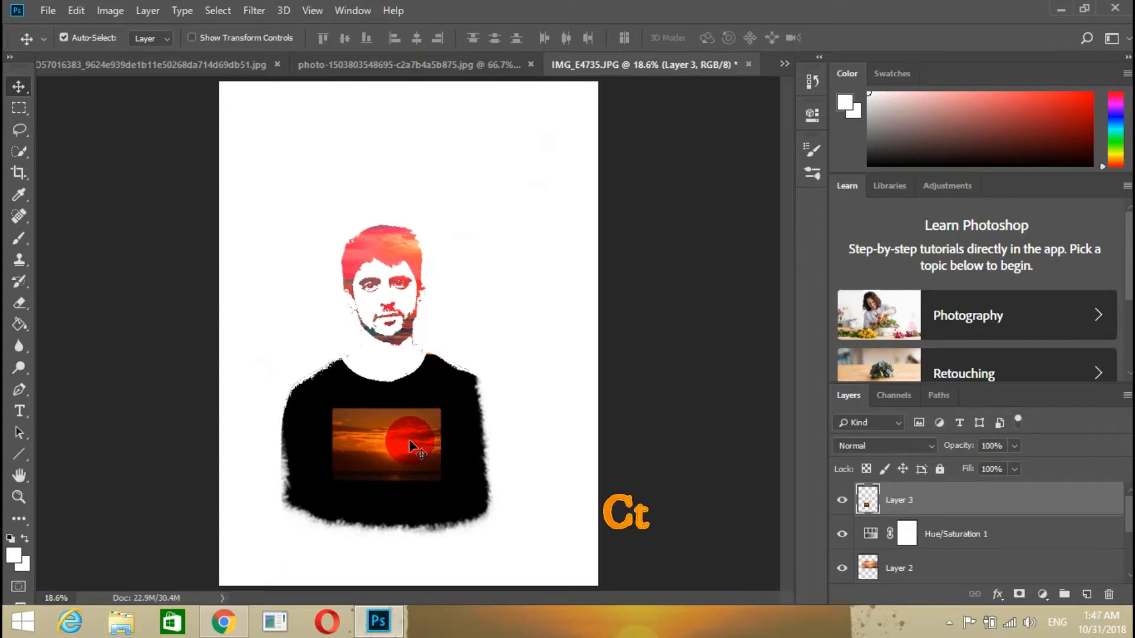
# Step: Scale the pasted orange sunset up to about 291% with Free Transform over the torso and set its blend mode to Screen
pyautogui.hotkey('ctrl', 't')
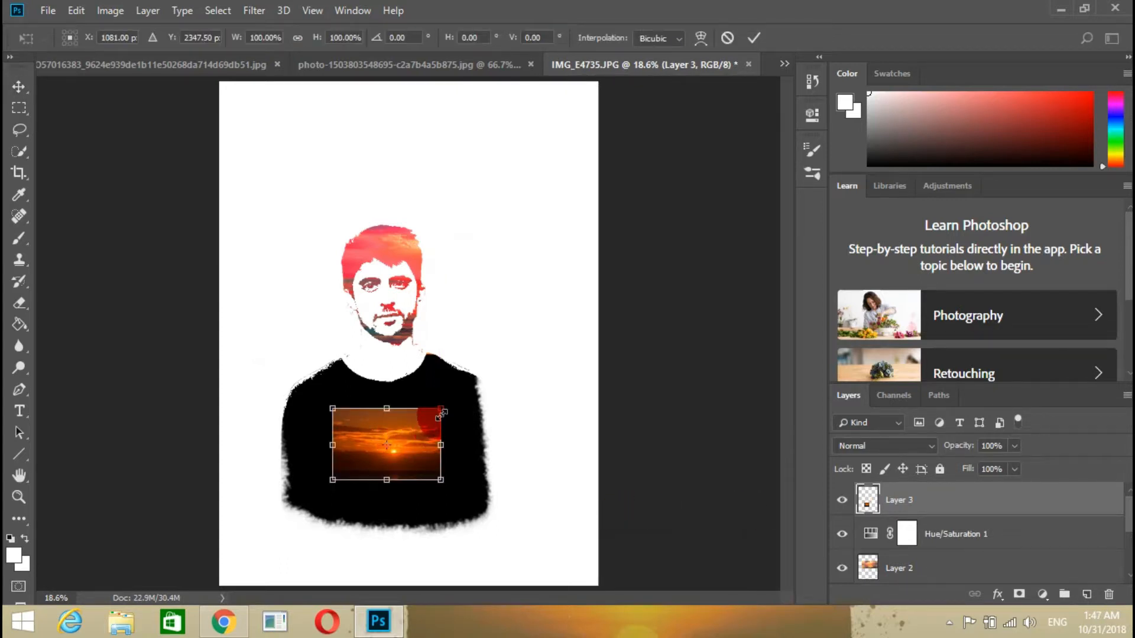
pyautogui.moveTo(442, 411); pyautogui.dragTo(500, 270)
pyautogui.moveTo(434, 390)
pyautogui.mouseDown()
pyautogui.moveTo(451, 409)
pyautogui.moveTo(447, 398)
pyautogui.mouseUp()
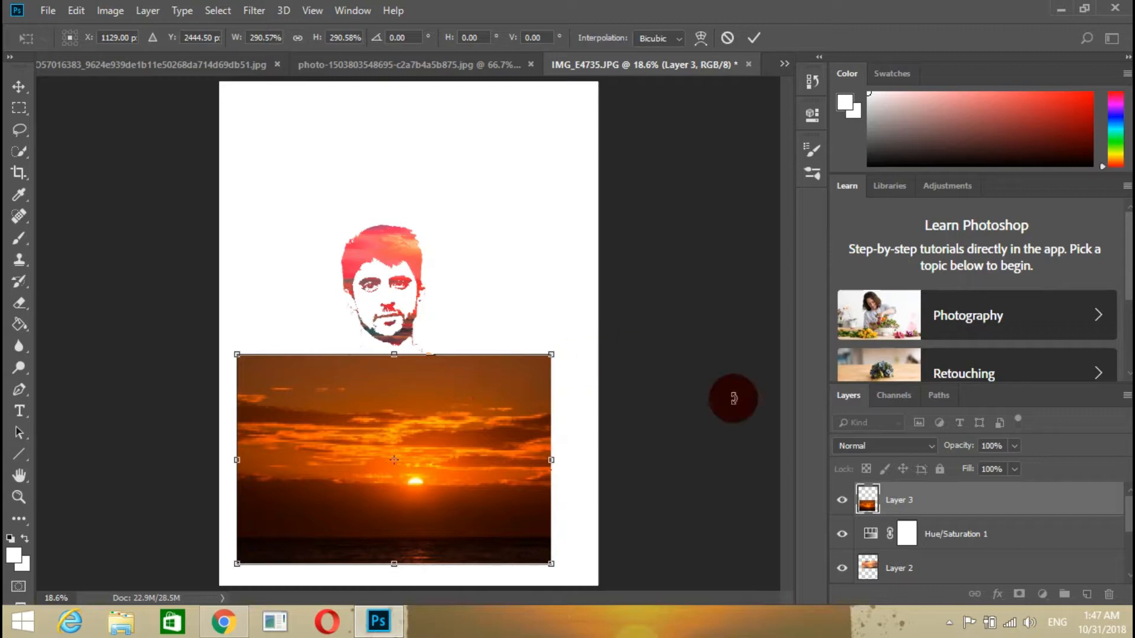
pyautogui.click(928, 446)
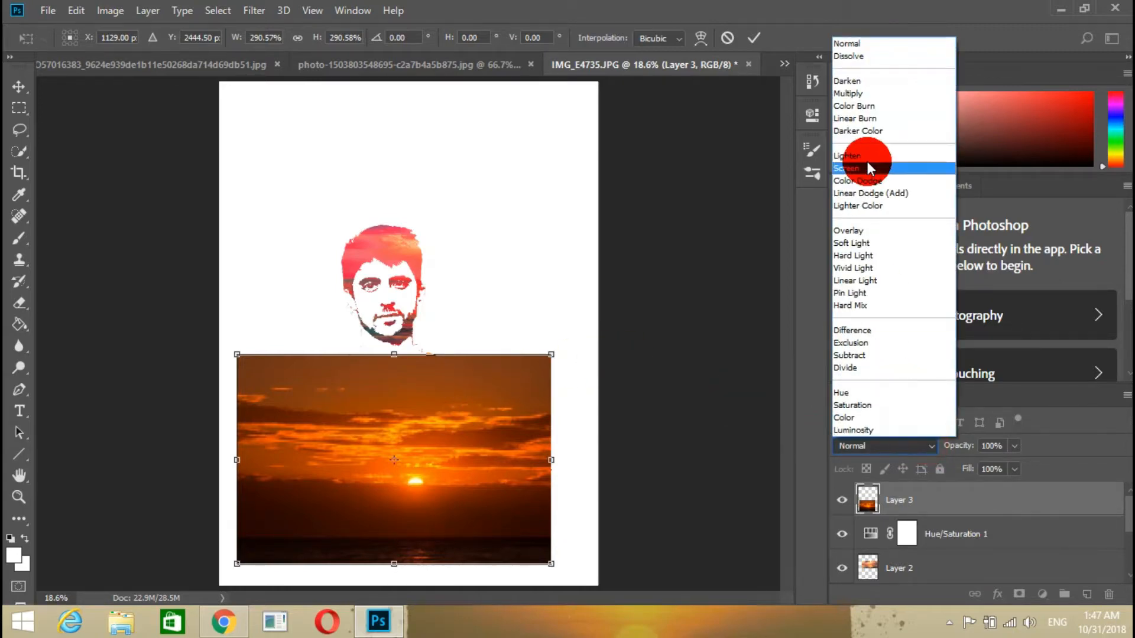
pyautogui.click(872, 170)
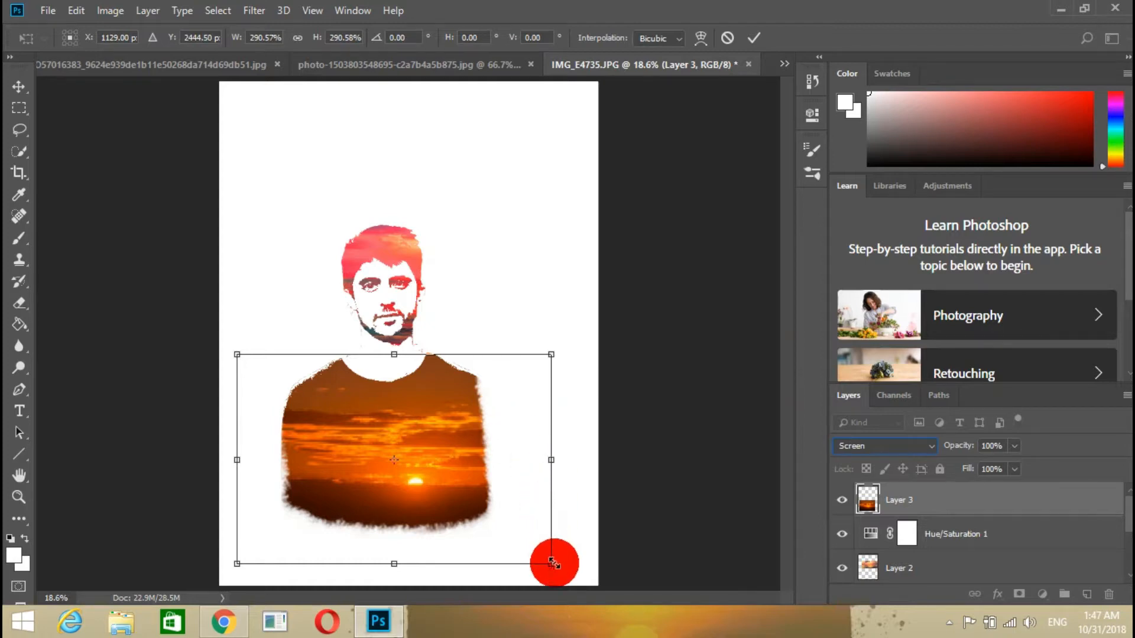
# Step: Enlarge the sunset to about 345% width and 425% height and position it so its clouds cover the whole shirt
pyautogui.moveTo(551, 563); pyautogui.dragTo(572, 593)
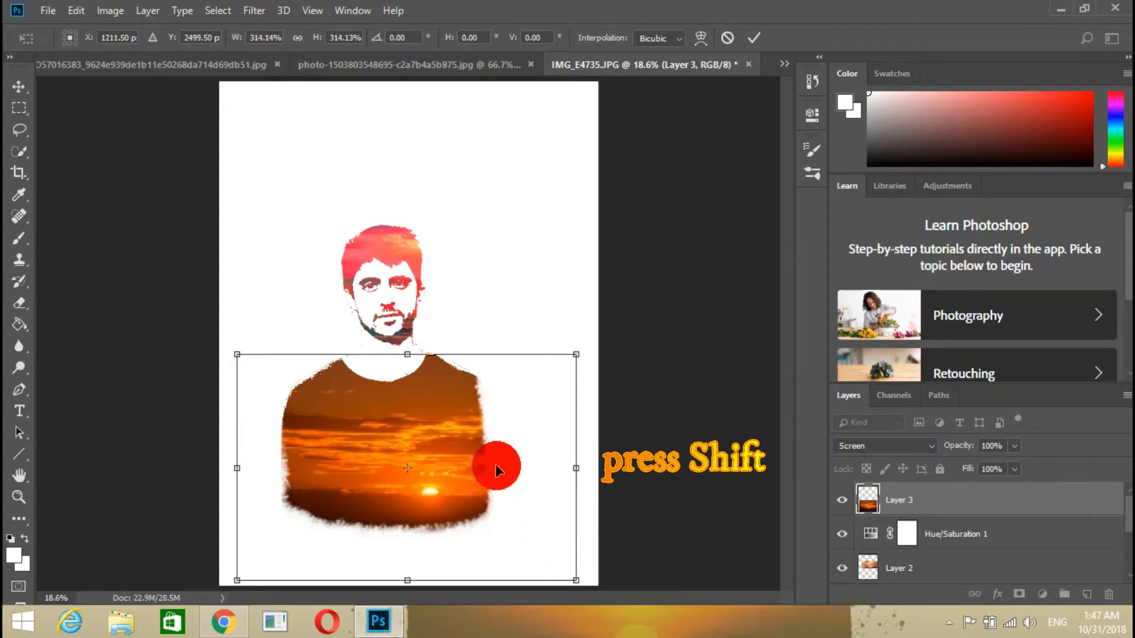
pyautogui.moveTo(495, 464); pyautogui.dragTo(489, 508)
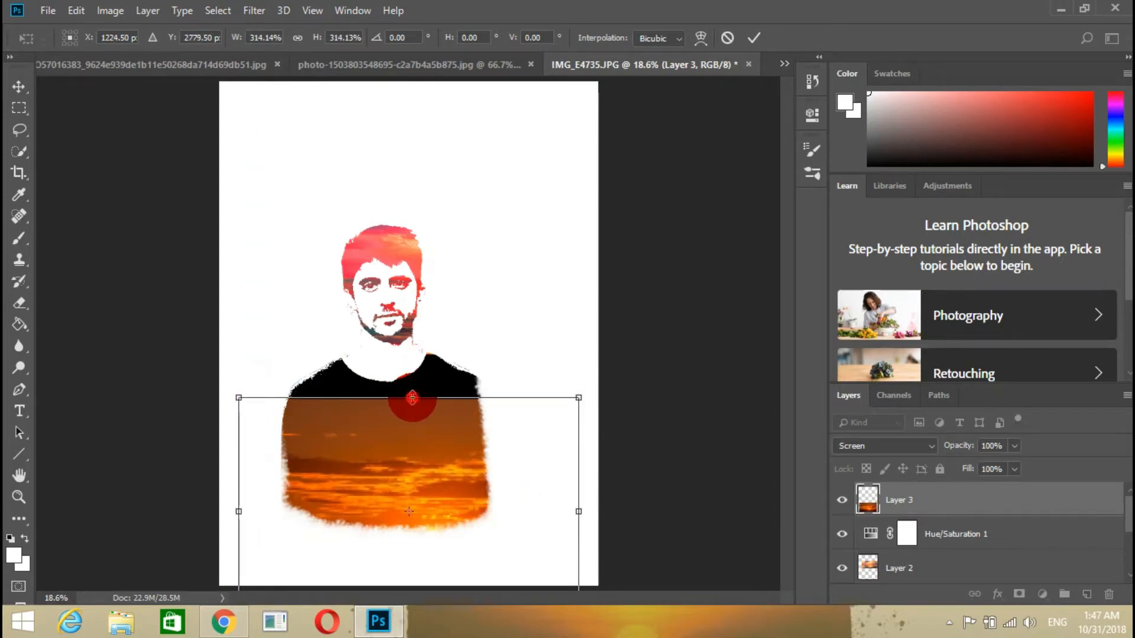
pyautogui.moveTo(412, 398); pyautogui.dragTo(409, 345)
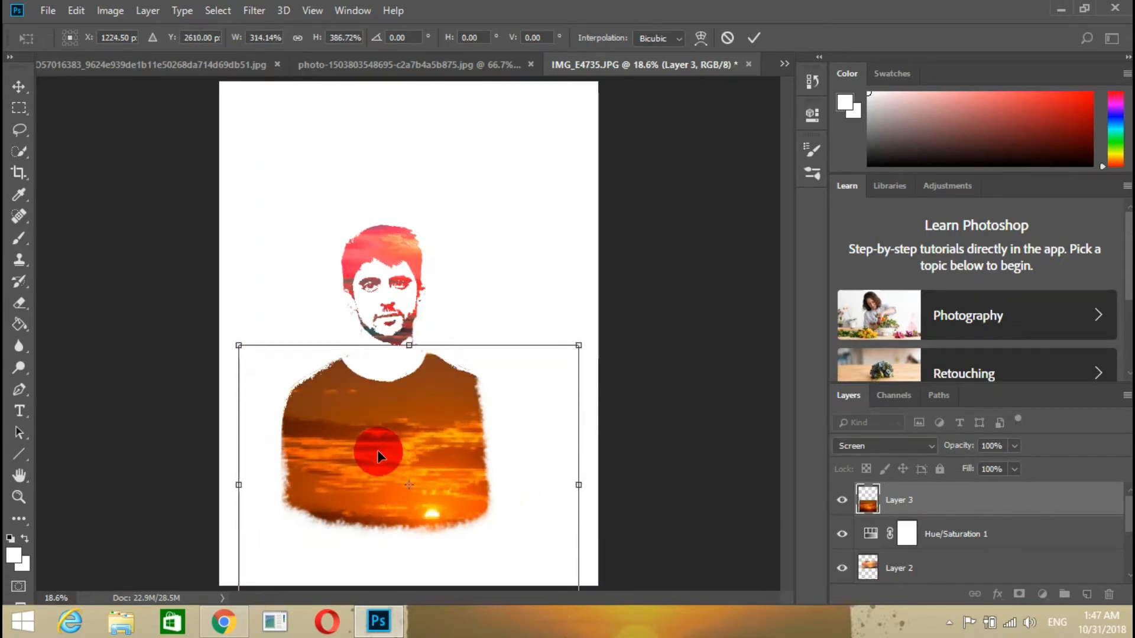
pyautogui.moveTo(378, 453); pyautogui.dragTo(394, 487)
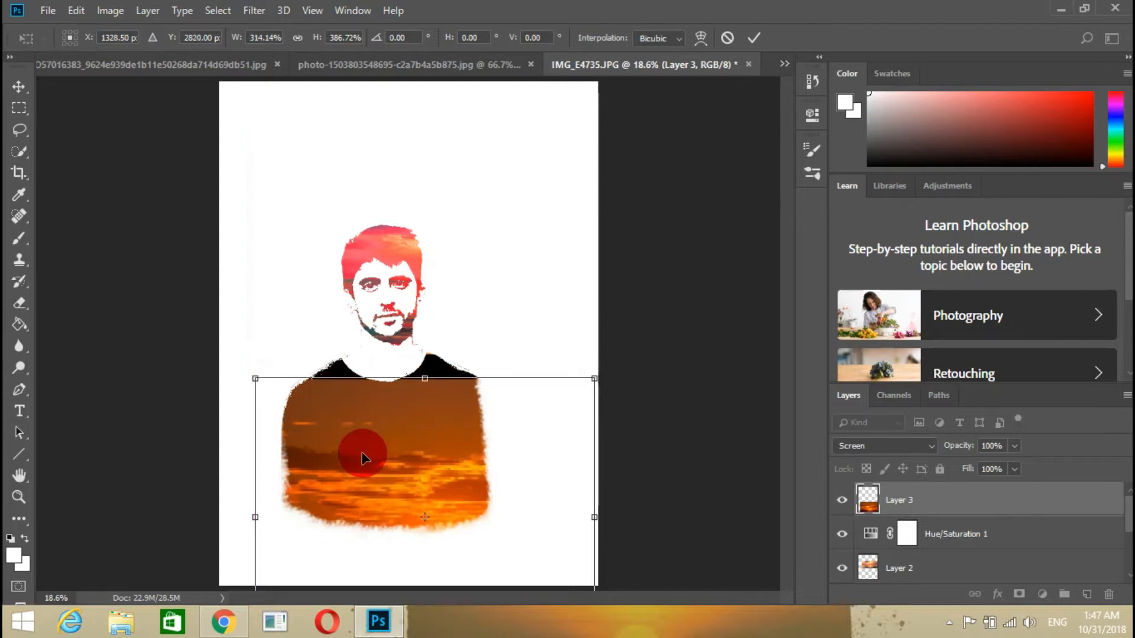
pyautogui.moveTo(255, 378); pyautogui.dragTo(222, 351)
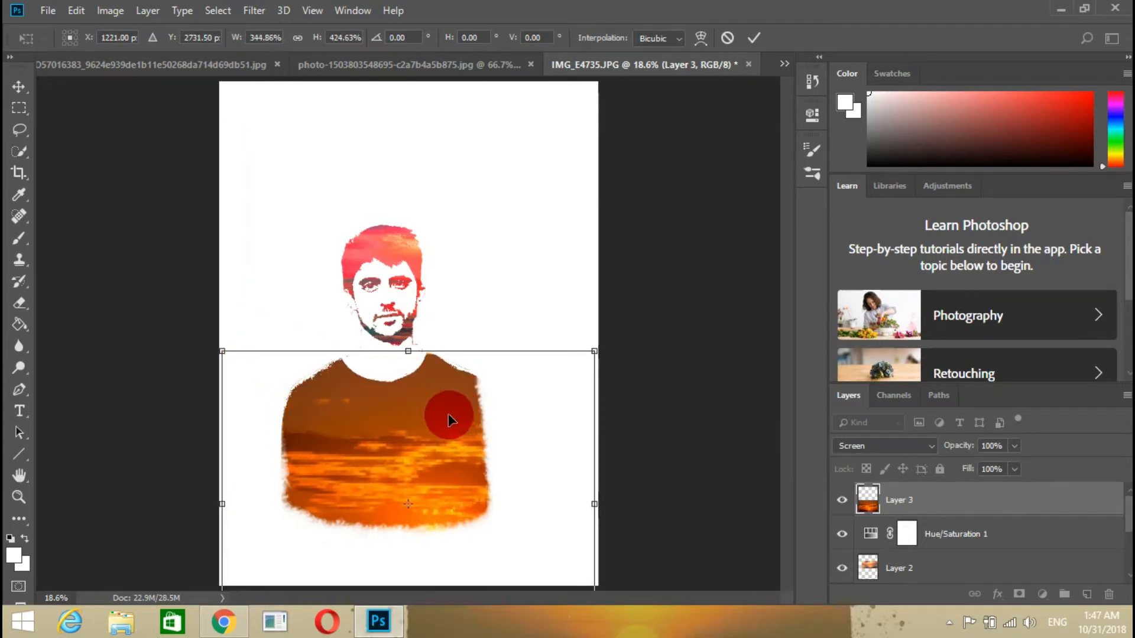
pyautogui.click(754, 37)
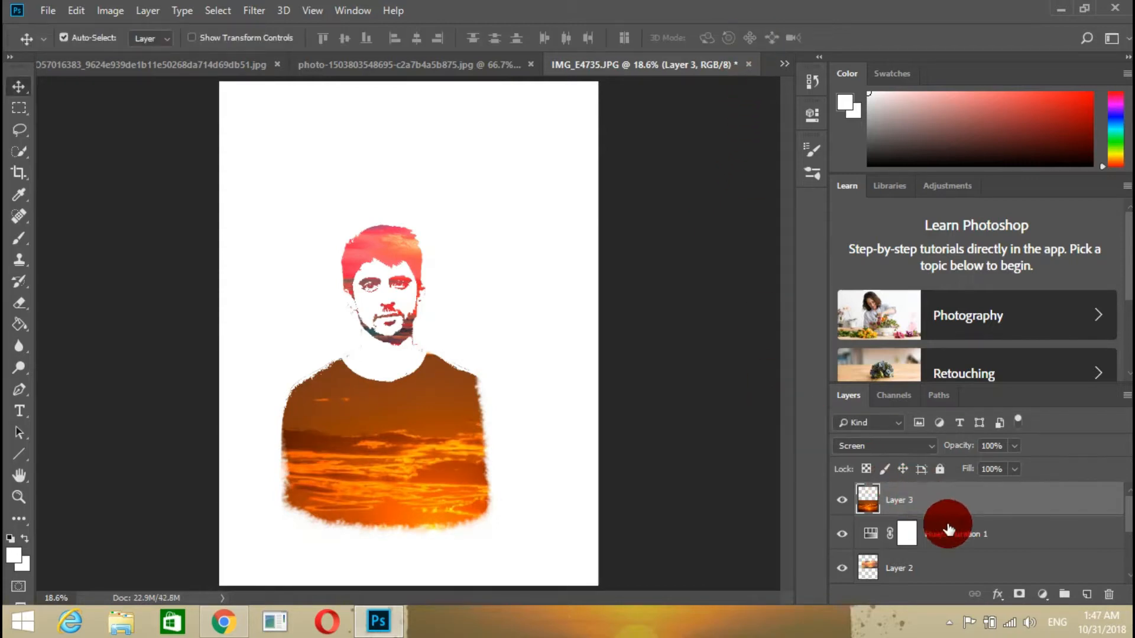
# Step: Add a Hue/Saturation adjustment layer above the shirt's sunset and lower the hue to turn the shirt red
pyautogui.click(1043, 594)
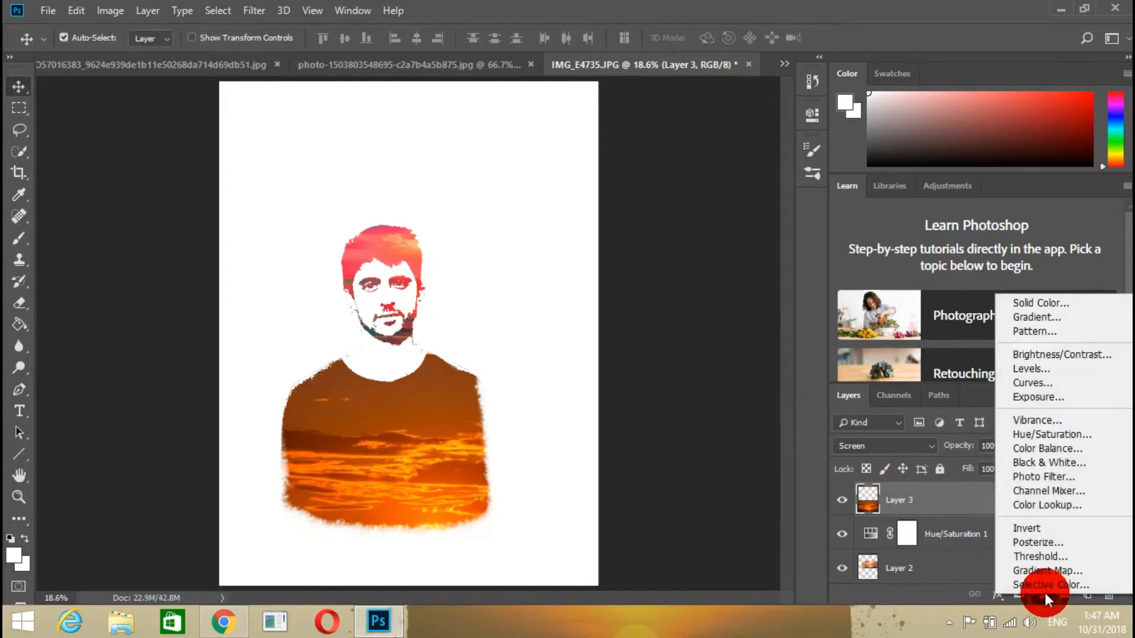
pyautogui.click(1052, 436)
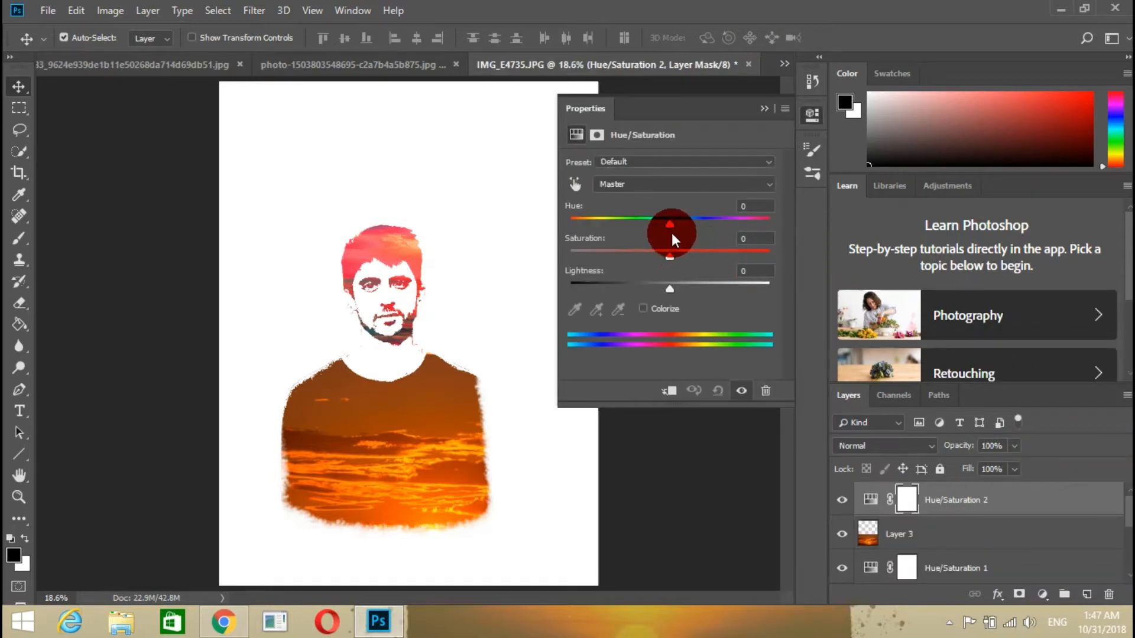
pyautogui.moveTo(667, 219); pyautogui.dragTo(644, 223)
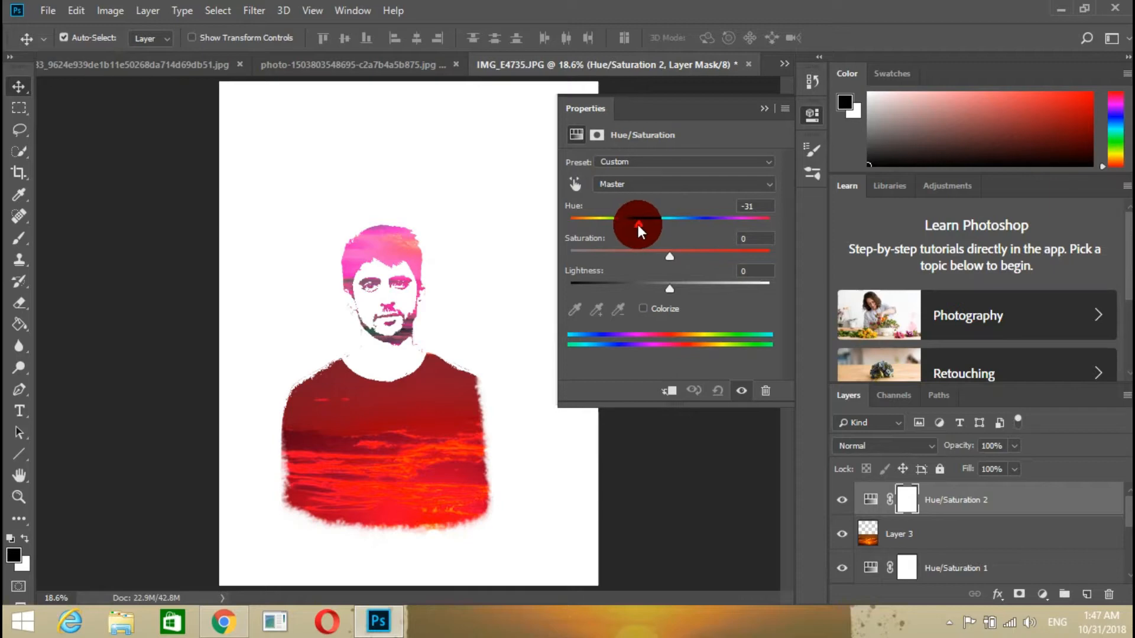
pyautogui.moveTo(637, 225); pyautogui.dragTo(625, 225)
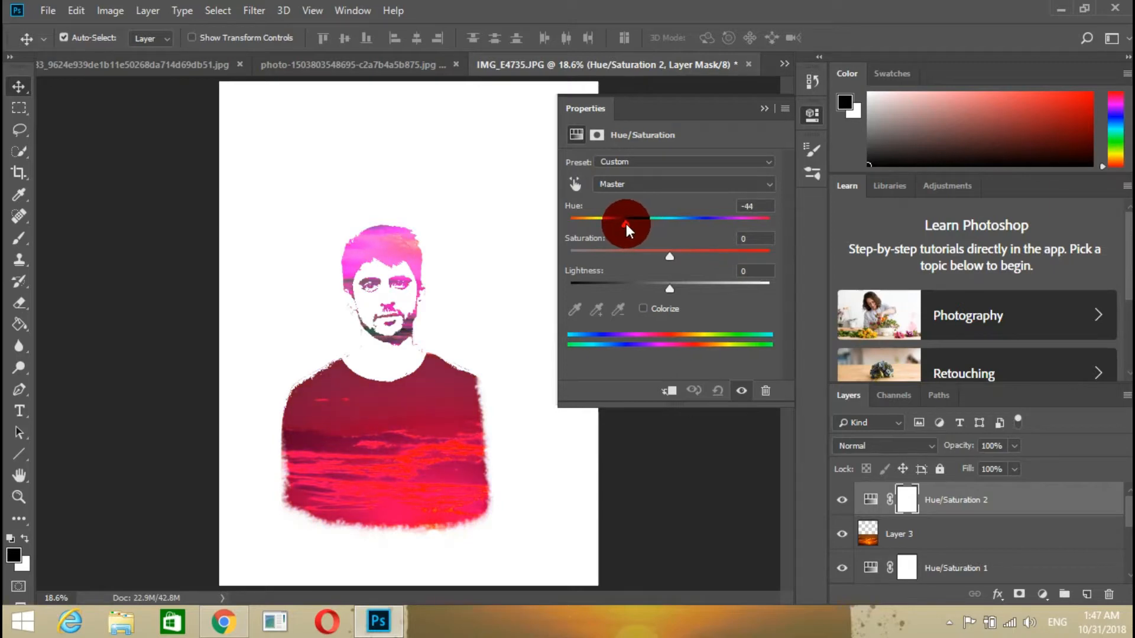
pyautogui.moveTo(626, 223)
pyautogui.mouseDown()
pyautogui.moveTo(663, 222)
pyautogui.moveTo(633, 221)
pyautogui.mouseUp()
pyautogui.click(763, 108)
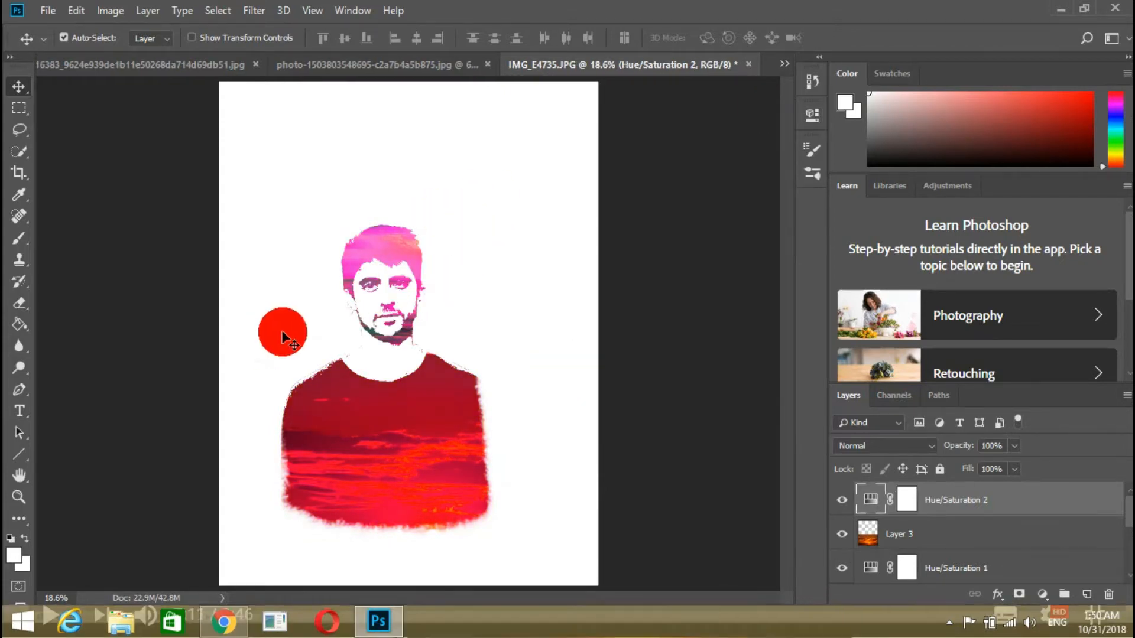
# Step: Extend the canvas on both sides of the portrait with the Crop tool and move the figure slightly right and up within the frame
pyautogui.click(21, 172)
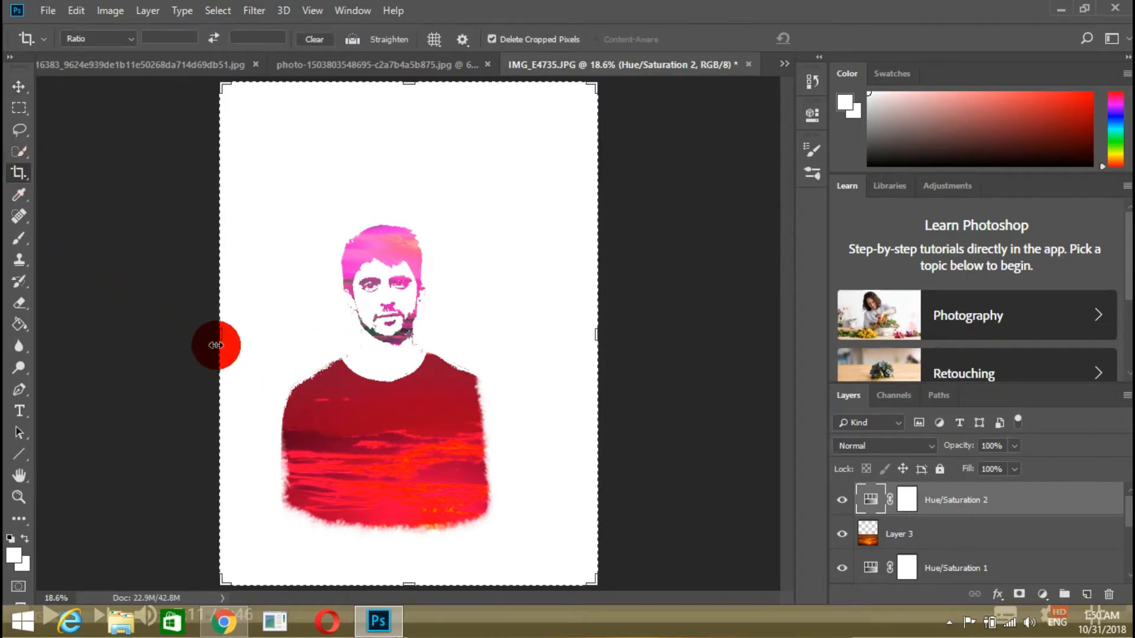
pyautogui.moveTo(219, 339); pyautogui.dragTo(169, 329)
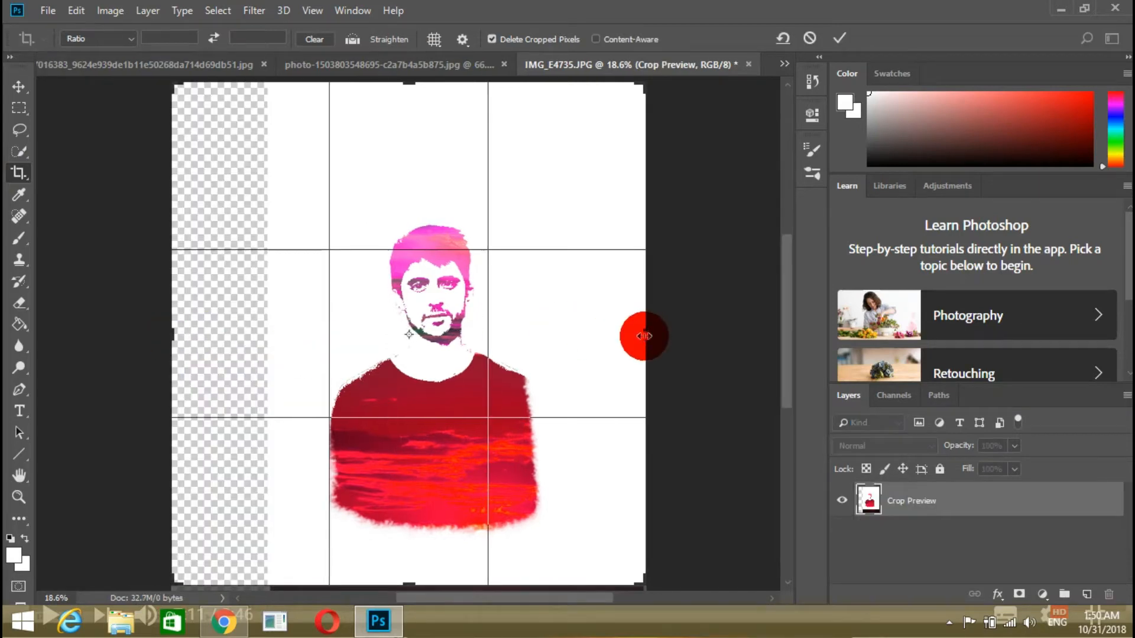
pyautogui.moveTo(644, 335); pyautogui.dragTo(690, 344)
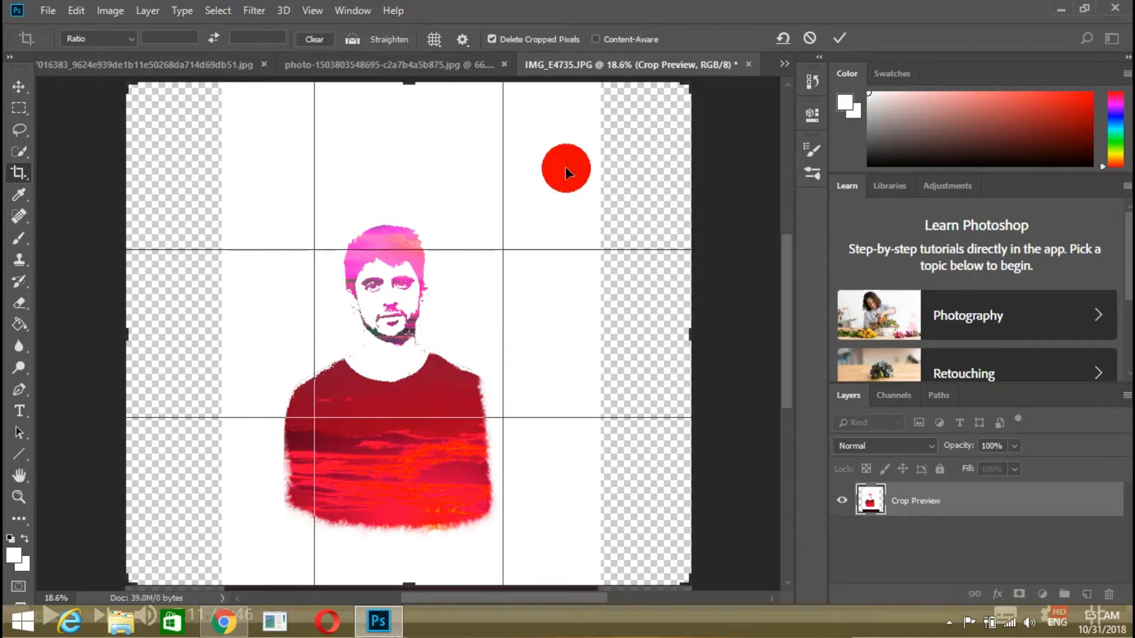
pyautogui.moveTo(474, 300); pyautogui.dragTo(509, 285)
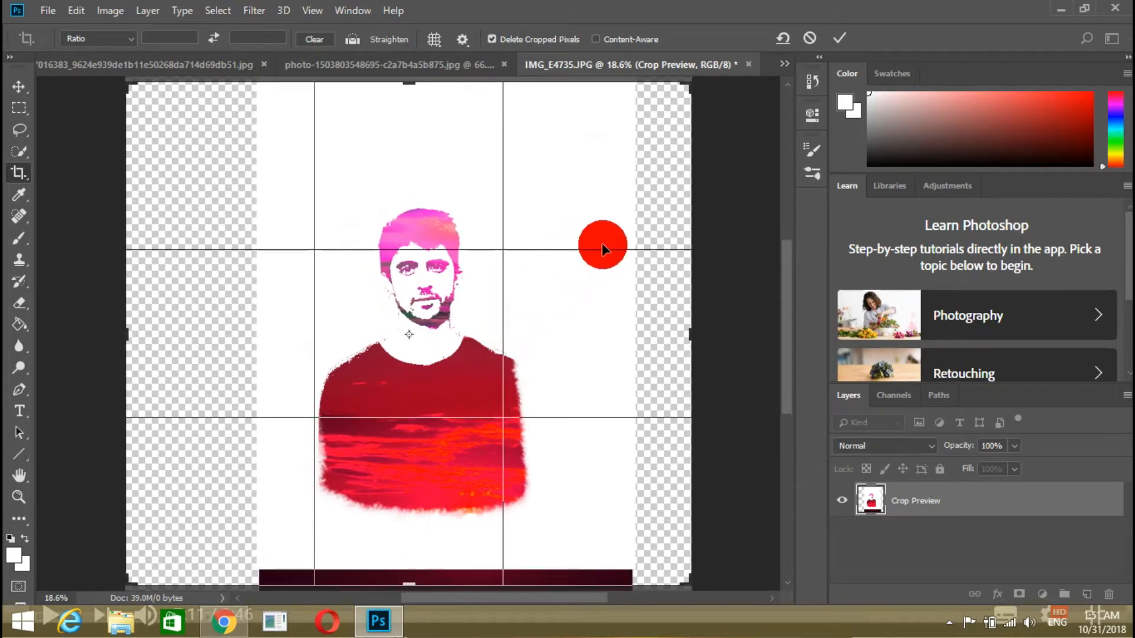
pyautogui.click(838, 38)
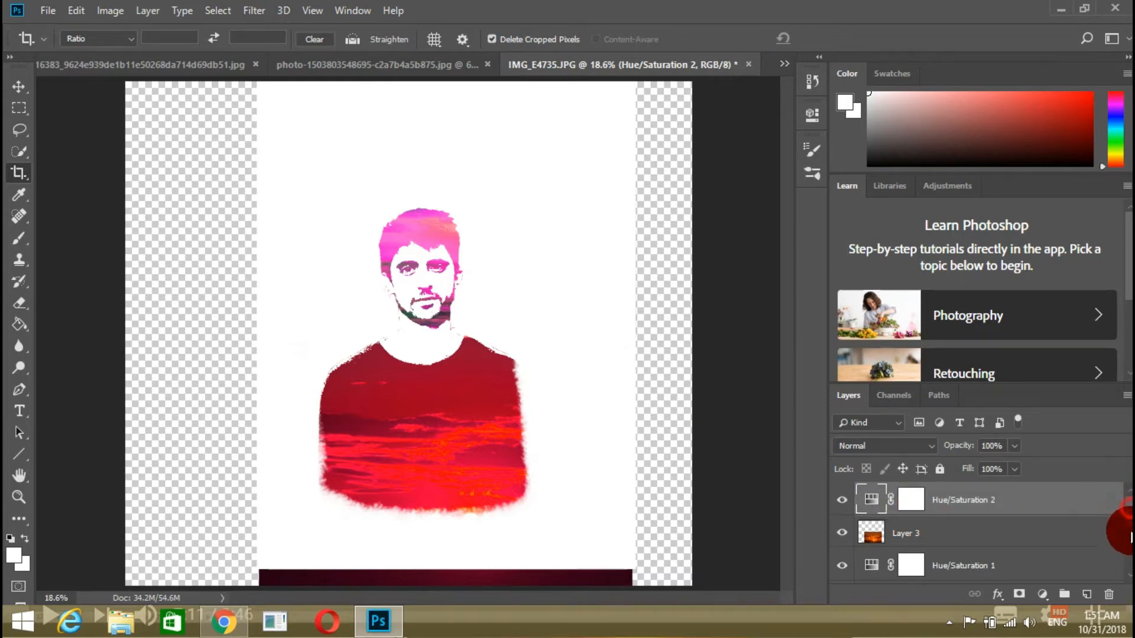
# Step: Fill the transparent side areas of Layer 1 with white using the Paint Bucket
pyautogui.scroll(-3, 1126, 535)
pyautogui.click(927, 567)
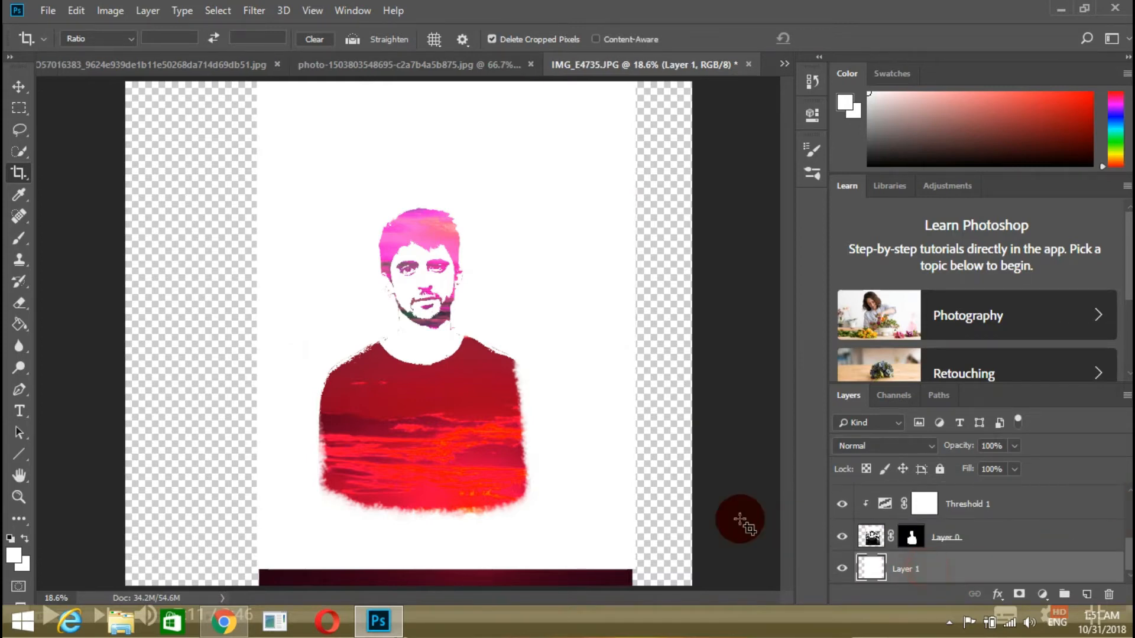
pyautogui.click(21, 324)
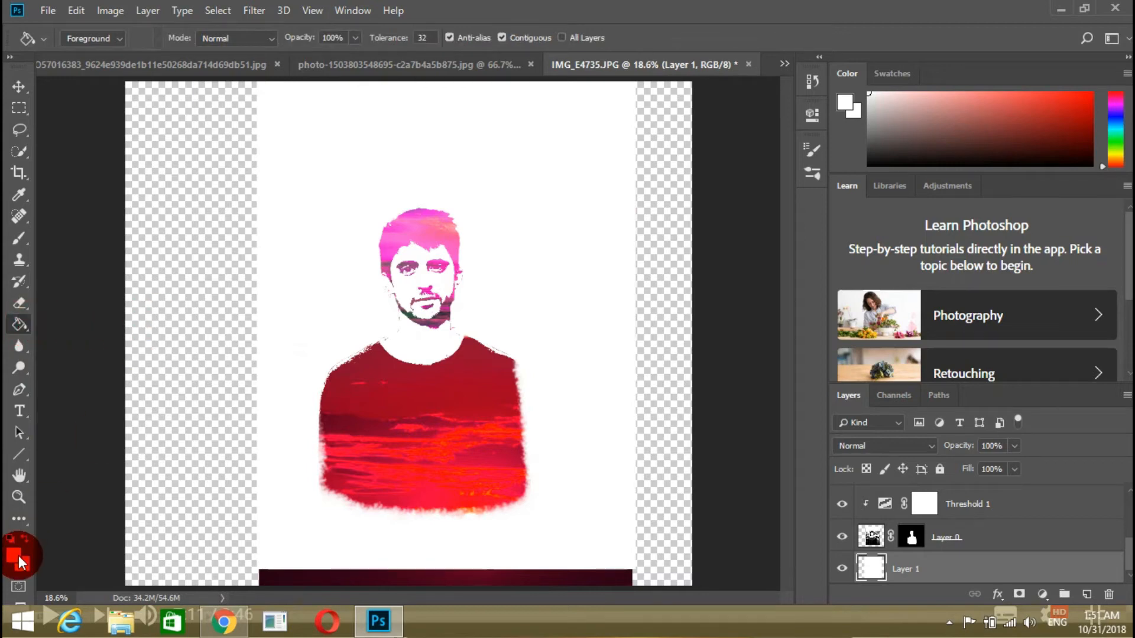
pyautogui.click(181, 319)
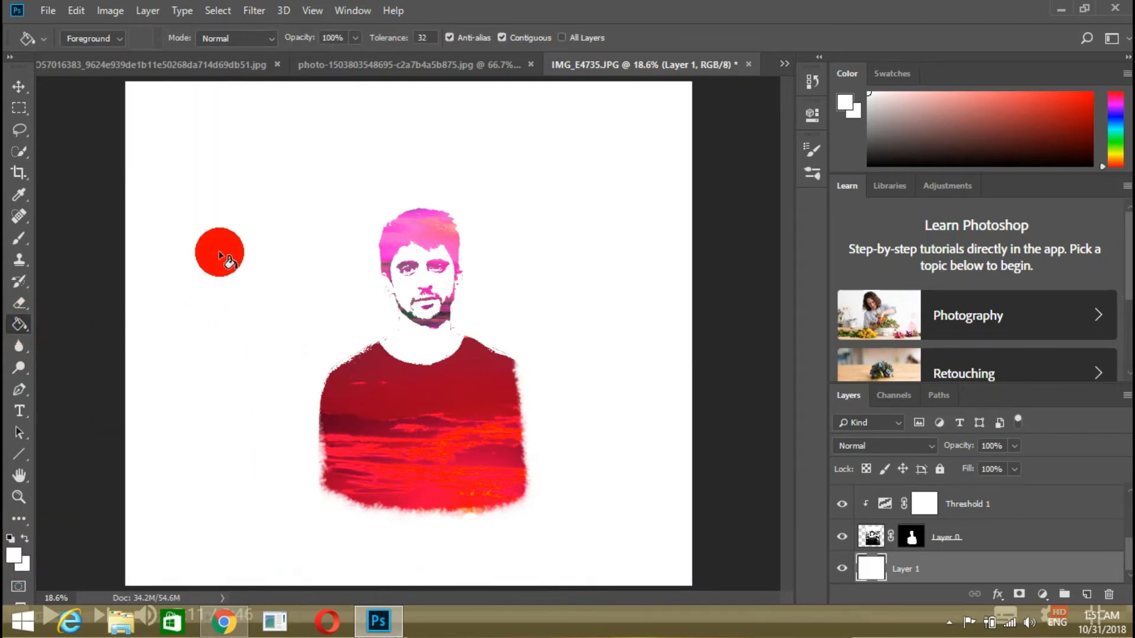
# Step: Target the empty Layer 4 above the white background layer and set the Brush to the 284 px spatter tip
pyautogui.click(942, 569)
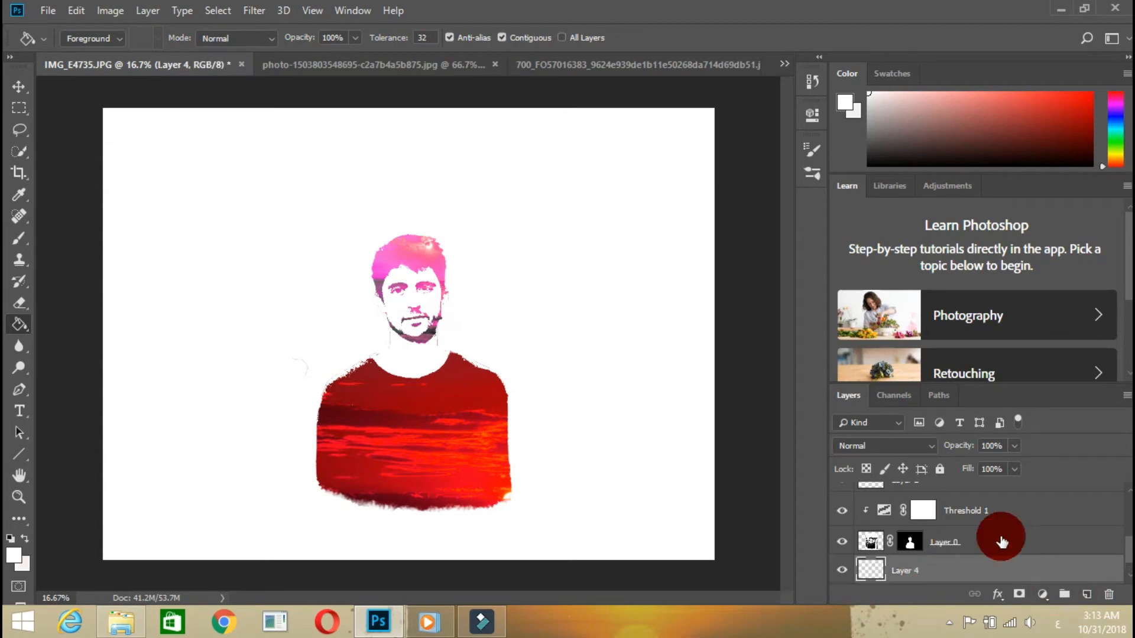
pyautogui.scroll(-1, 1126, 547)
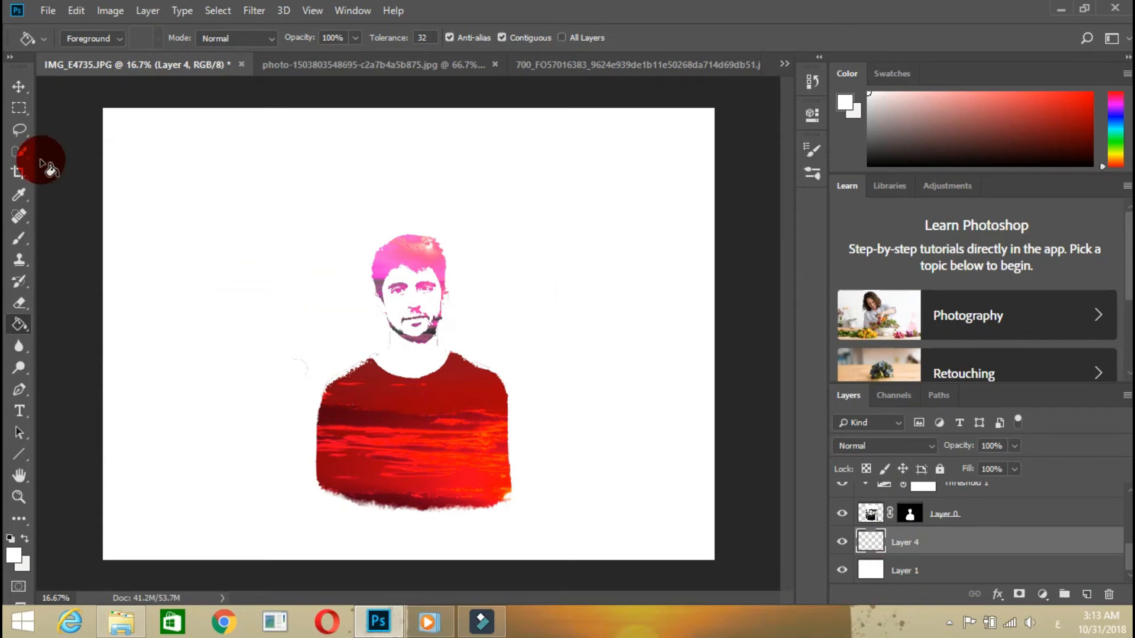
pyautogui.click(19, 240)
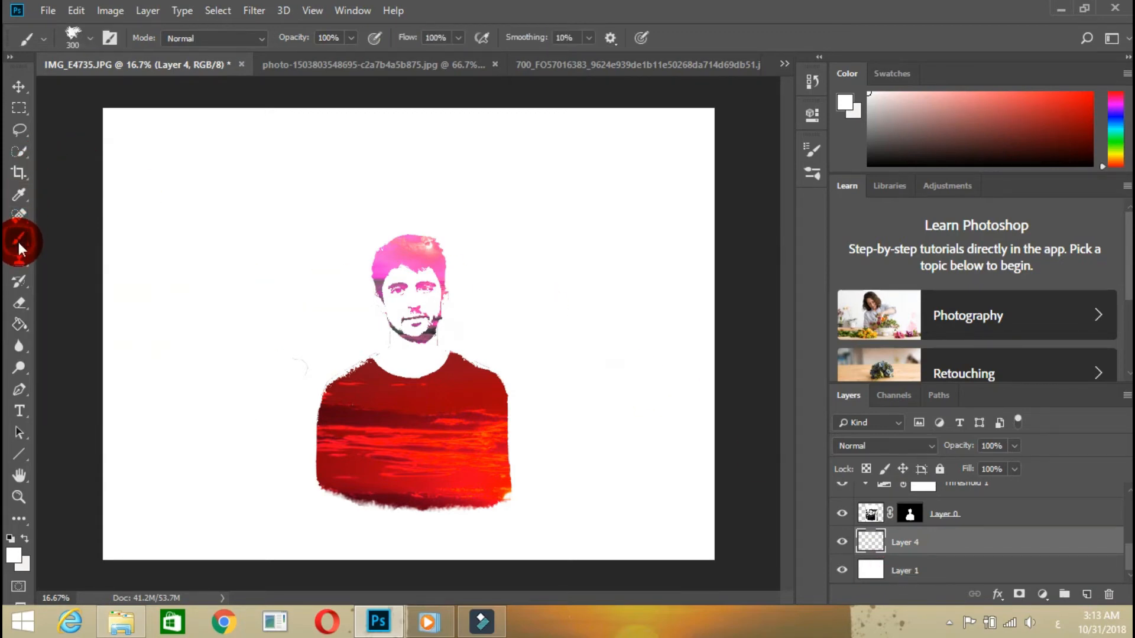
pyautogui.click(86, 39)
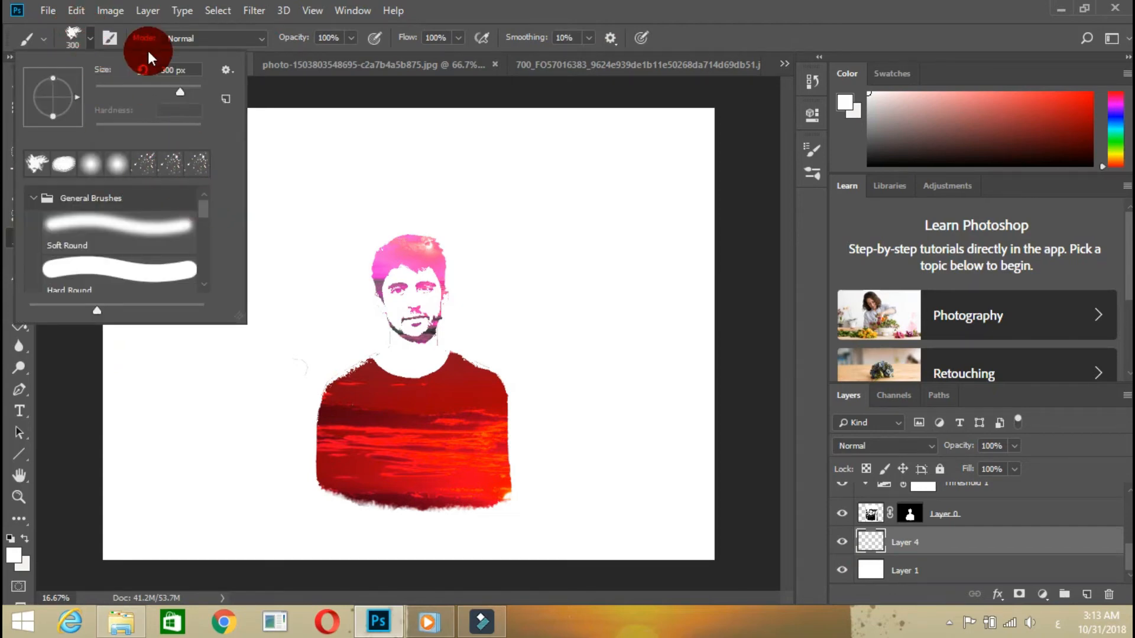
pyautogui.click(110, 39)
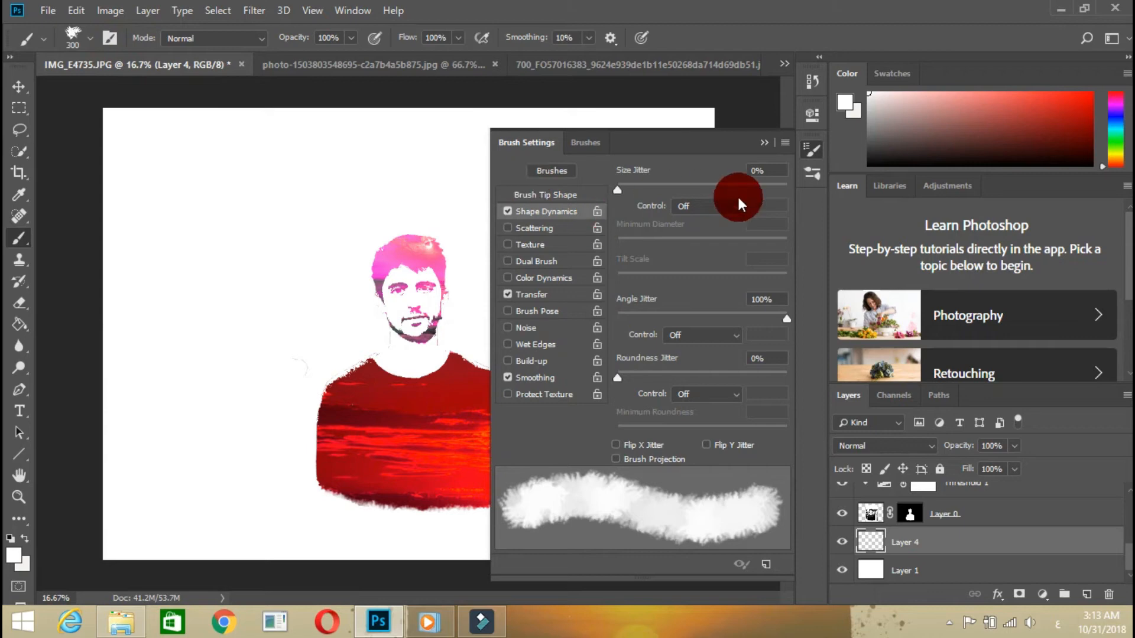
pyautogui.click(553, 197)
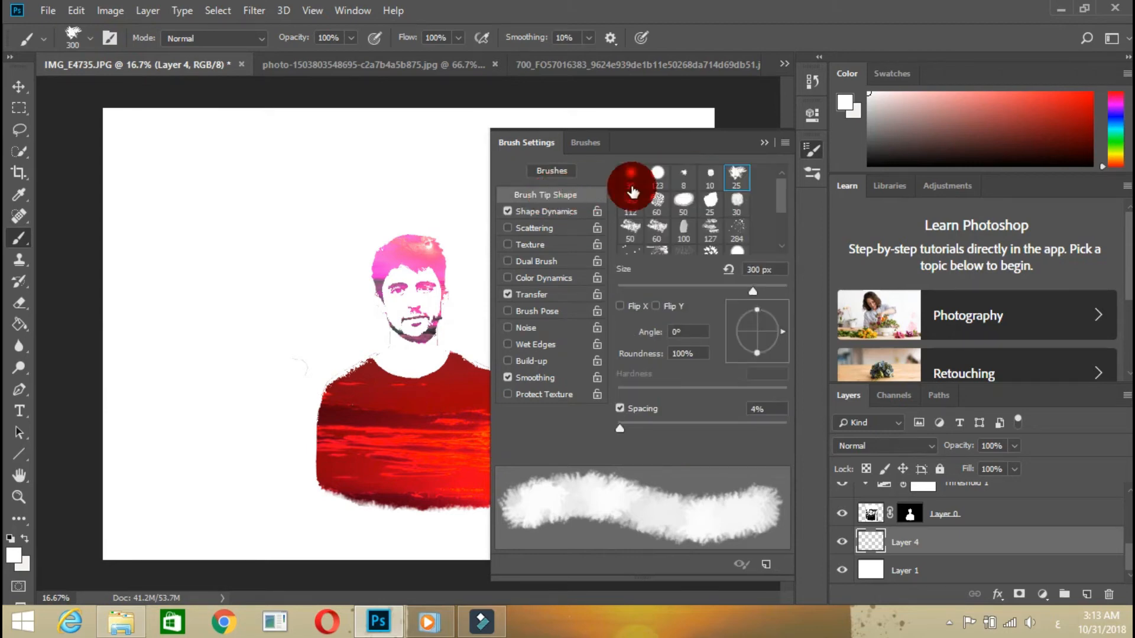
pyautogui.click(738, 230)
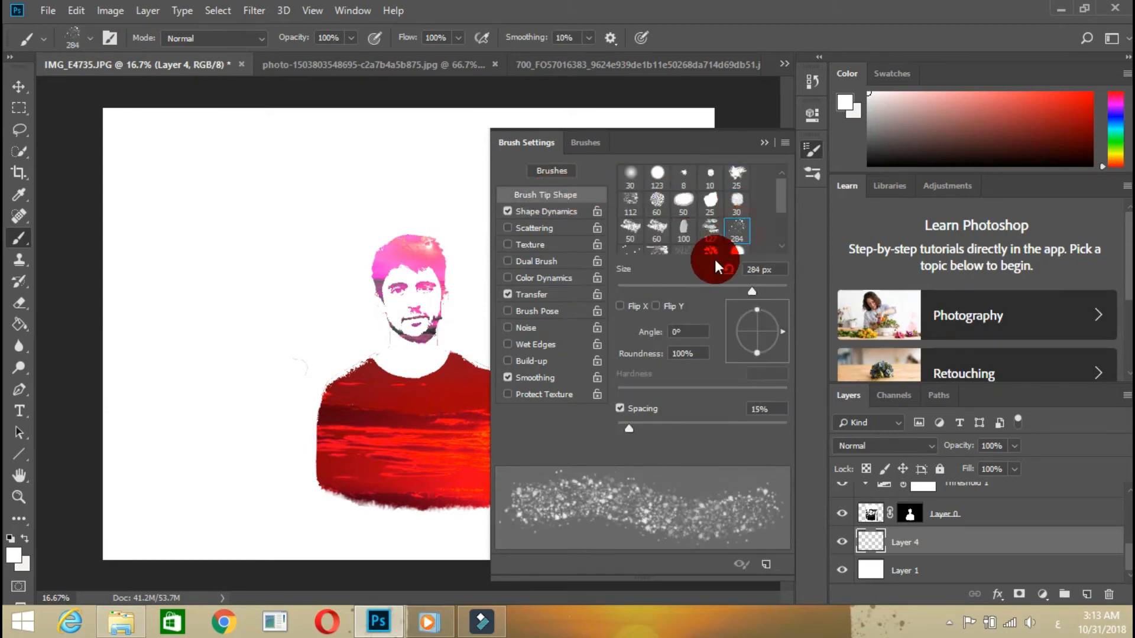
pyautogui.click(762, 143)
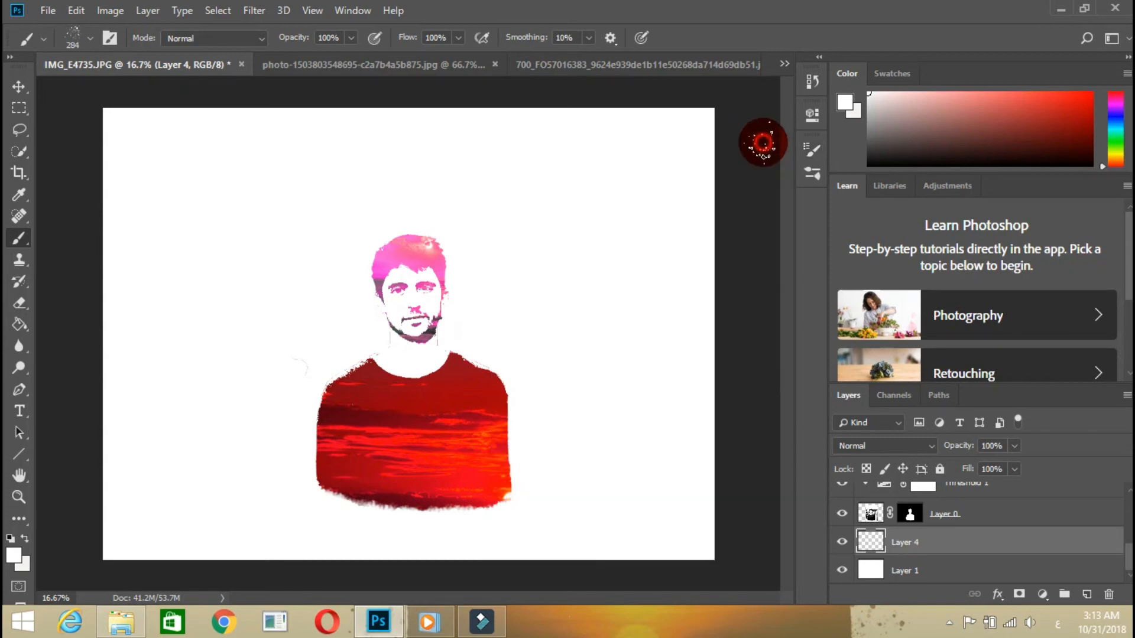
# Step: Set the foreground color to black and paint spatter all around the outline of the man's head and body on Layer 4
pyautogui.click(10, 538)
pyautogui.click(14, 552)
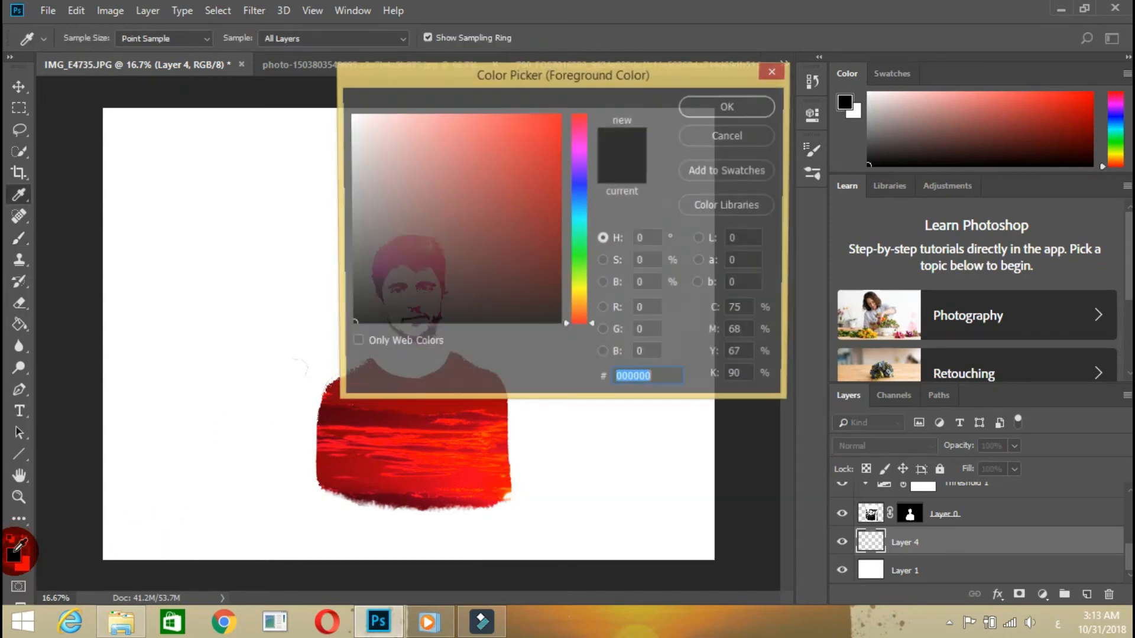
pyautogui.click(709, 105)
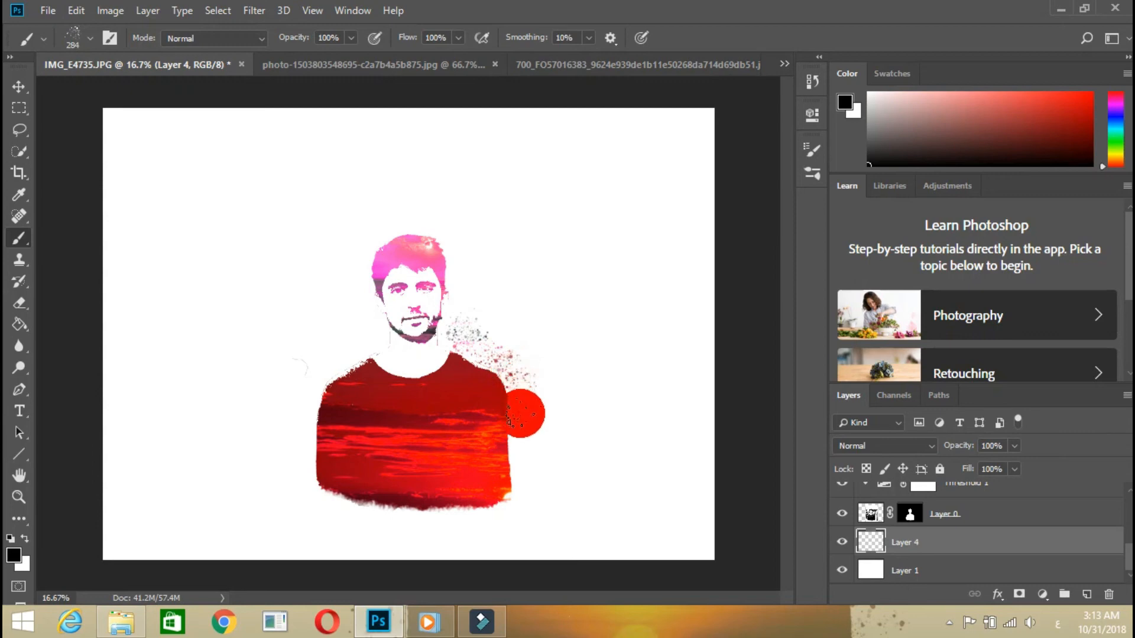
pyautogui.moveTo(525, 414)
pyautogui.mouseDown()
pyautogui.moveTo(458, 262)
pyautogui.moveTo(458, 310)
pyautogui.moveTo(463, 239)
pyautogui.moveTo(460, 256)
pyautogui.moveTo(446, 225)
pyautogui.moveTo(361, 243)
pyautogui.moveTo(357, 291)
pyautogui.moveTo(370, 323)
pyautogui.moveTo(344, 349)
pyautogui.moveTo(309, 427)
pyautogui.moveTo(318, 514)
pyautogui.moveTo(347, 502)
pyautogui.moveTo(444, 514)
pyautogui.moveTo(506, 498)
pyautogui.moveTo(475, 521)
pyautogui.moveTo(452, 519)
pyautogui.moveTo(324, 474)
pyautogui.moveTo(295, 450)
pyautogui.moveTo(354, 310)
pyautogui.moveTo(380, 192)
pyautogui.moveTo(408, 215)
pyautogui.moveTo(450, 215)
pyautogui.moveTo(464, 341)
pyautogui.moveTo(504, 356)
pyautogui.moveTo(347, 388)
pyautogui.moveTo(297, 457)
pyautogui.moveTo(300, 480)
pyautogui.moveTo(379, 517)
pyautogui.moveTo(336, 502)
pyautogui.moveTo(309, 403)
pyautogui.moveTo(359, 311)
pyautogui.moveTo(361, 178)
pyautogui.moveTo(408, 219)
pyautogui.moveTo(440, 224)
pyautogui.moveTo(585, 207)
pyautogui.moveTo(570, 337)
pyautogui.moveTo(596, 331)
pyautogui.moveTo(597, 302)
pyautogui.moveTo(579, 291)
pyautogui.moveTo(357, 342)
pyautogui.moveTo(502, 334)
pyautogui.moveTo(443, 331)
pyautogui.moveTo(479, 343)
pyautogui.moveTo(524, 285)
pyautogui.moveTo(442, 249)
pyautogui.moveTo(360, 269)
pyautogui.moveTo(260, 232)
pyautogui.mouseUp()
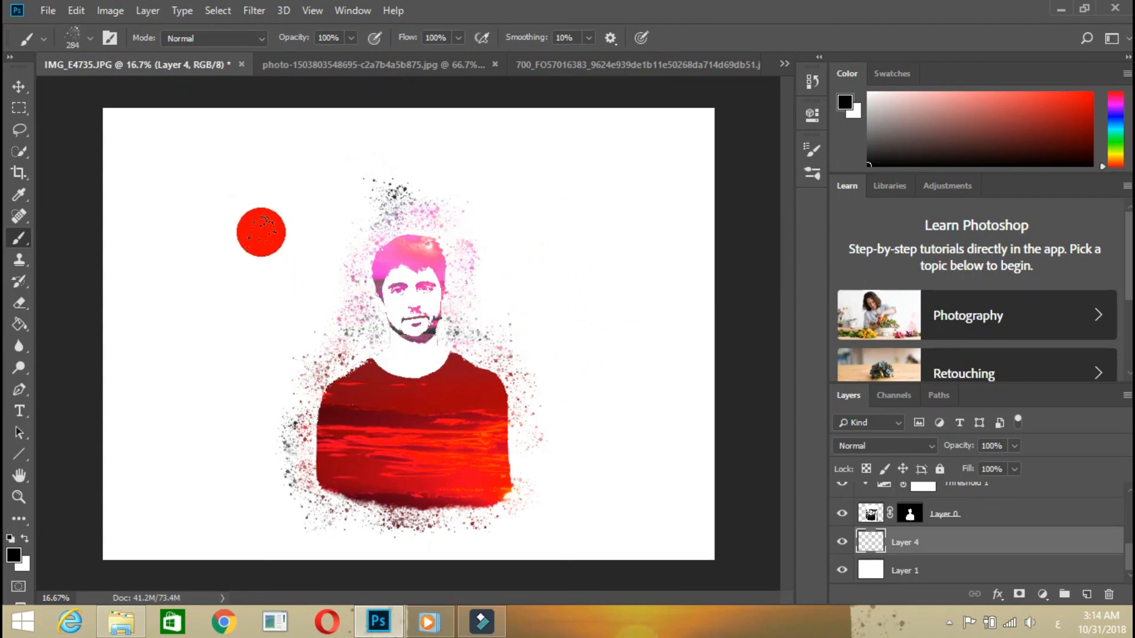